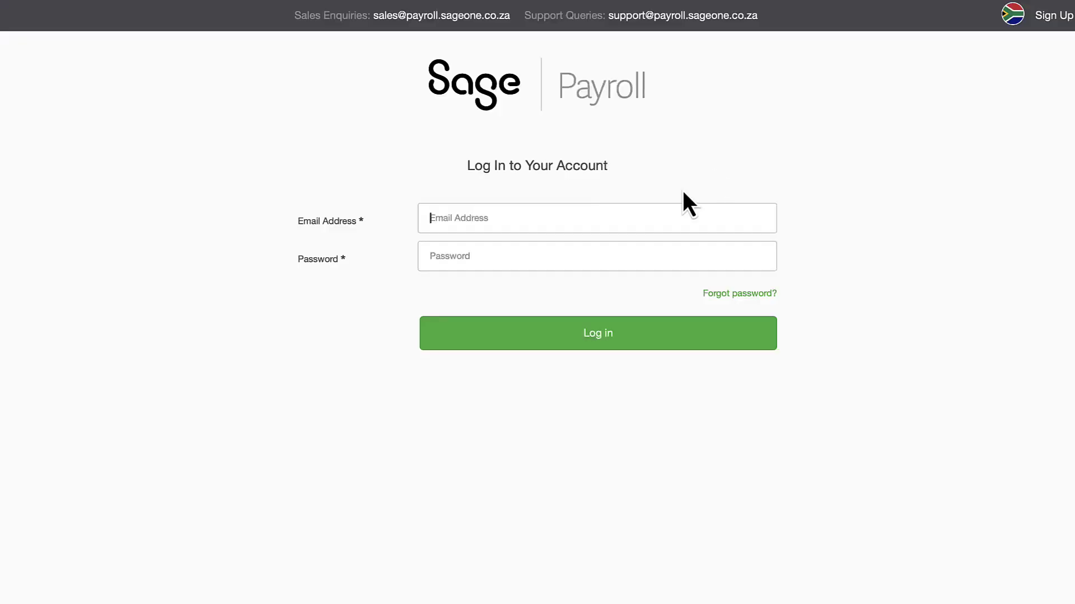
# Sign in to Sage Payroll with the account e-mail address and password.
pyautogui.write('@munroca.co.za')
pyautogui.press('Tab')
pyautogui.write('***')
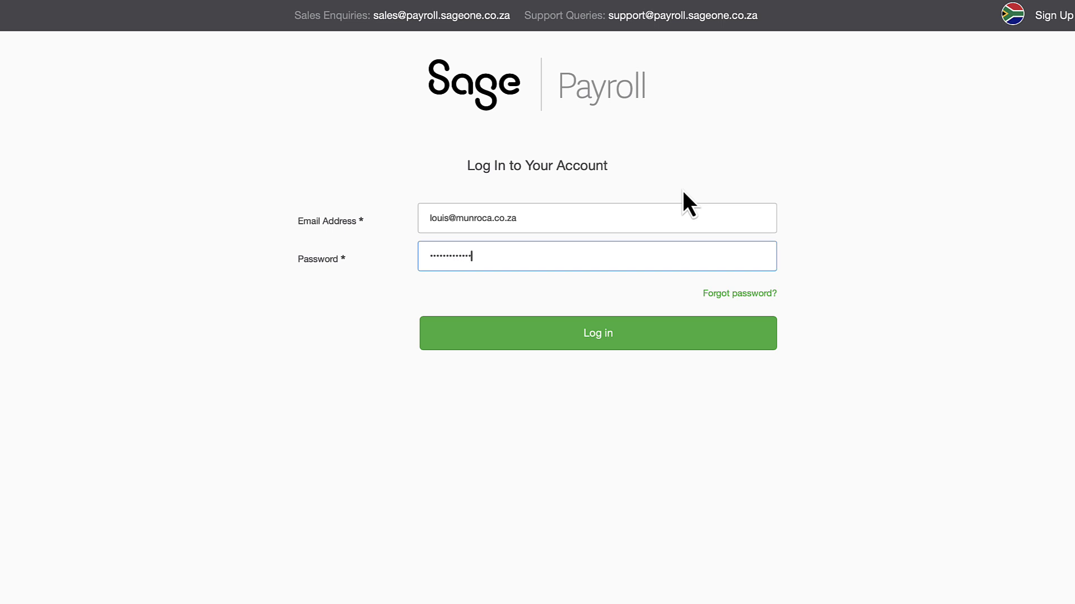
pyautogui.click(655, 333)
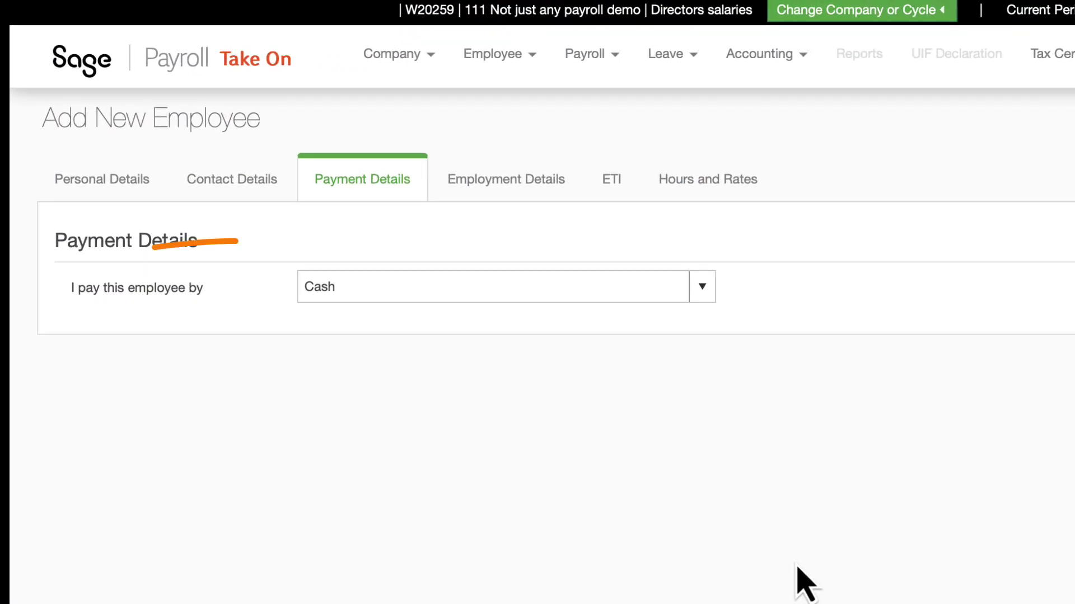
# Expand the 'I pay this employee by' list to see the available payment methods.
pyautogui.click(703, 297)
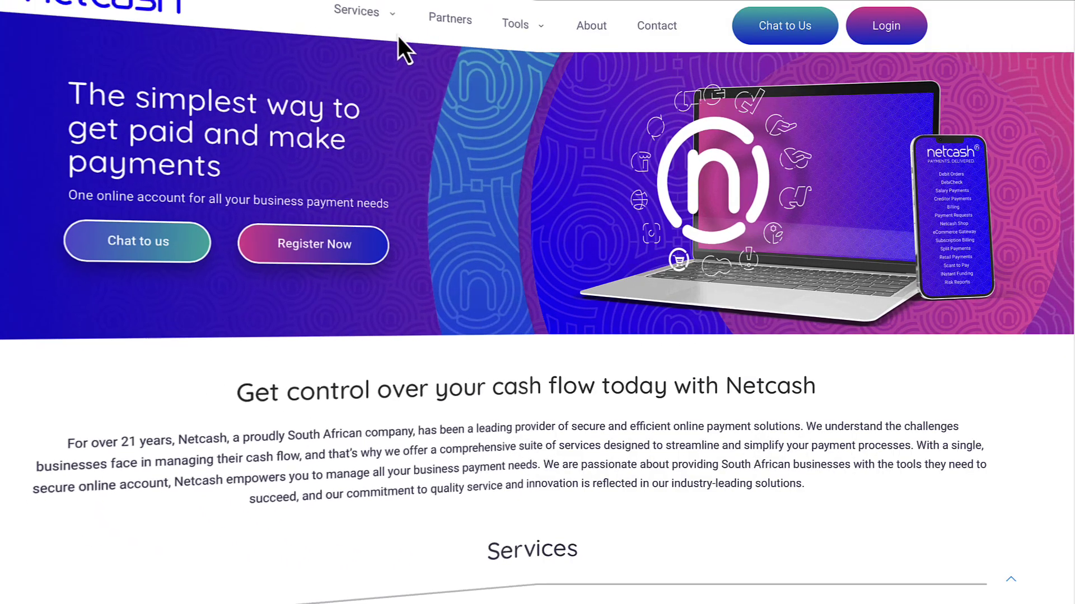
# Go to the Salary Payments page from the Netcash site's Services menu.
pyautogui.moveTo(381, 22)
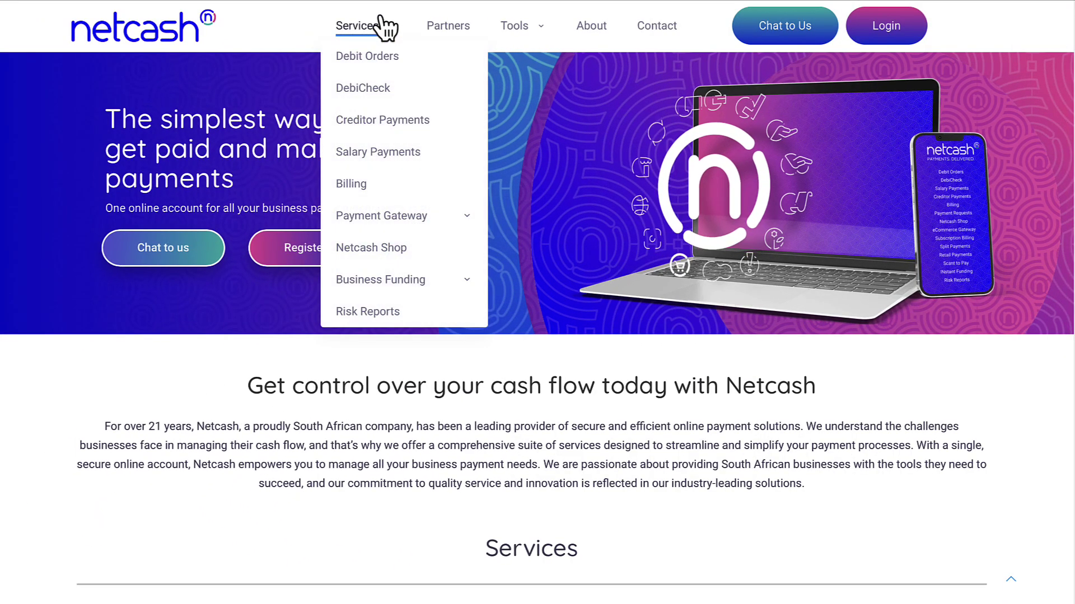
pyautogui.click(419, 157)
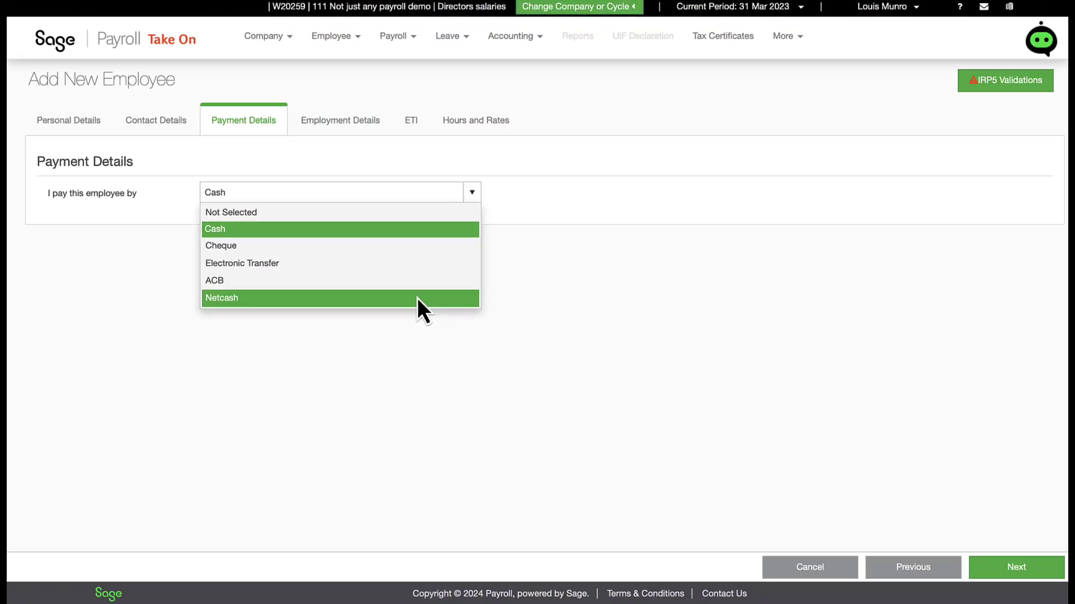
# Try Netcash as the pay method and dismiss the Netcash Setup Required notice.
pyautogui.click(417, 298)
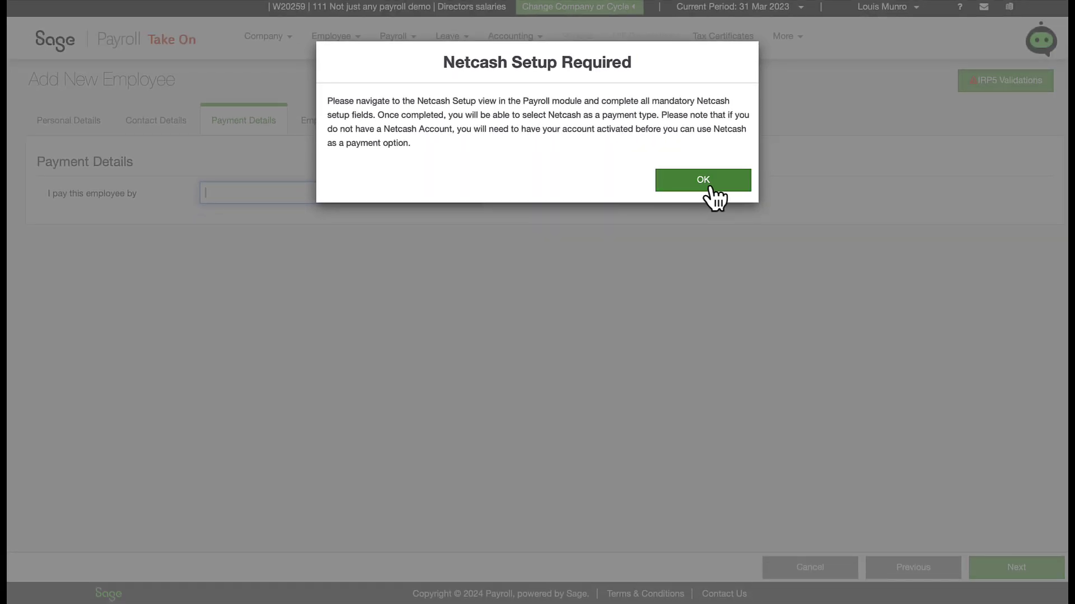
pyautogui.click(709, 184)
# Pay the employee by Electronic Transfer to a First National Bank South Africa Cheque account, entering the employee's account number.
pyautogui.click(472, 196)
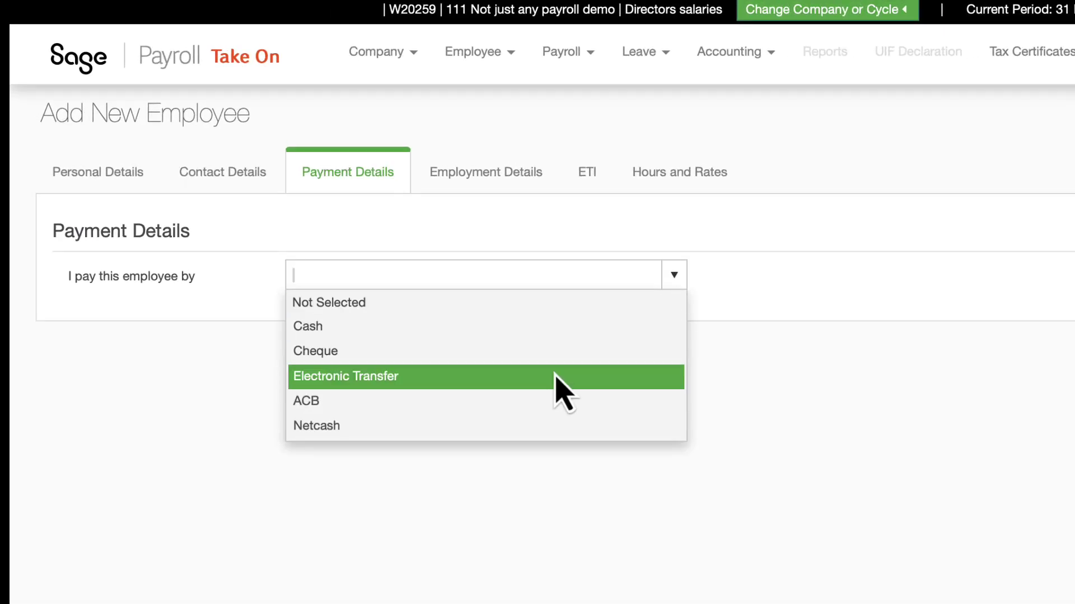
pyautogui.click(555, 376)
pyautogui.click(677, 313)
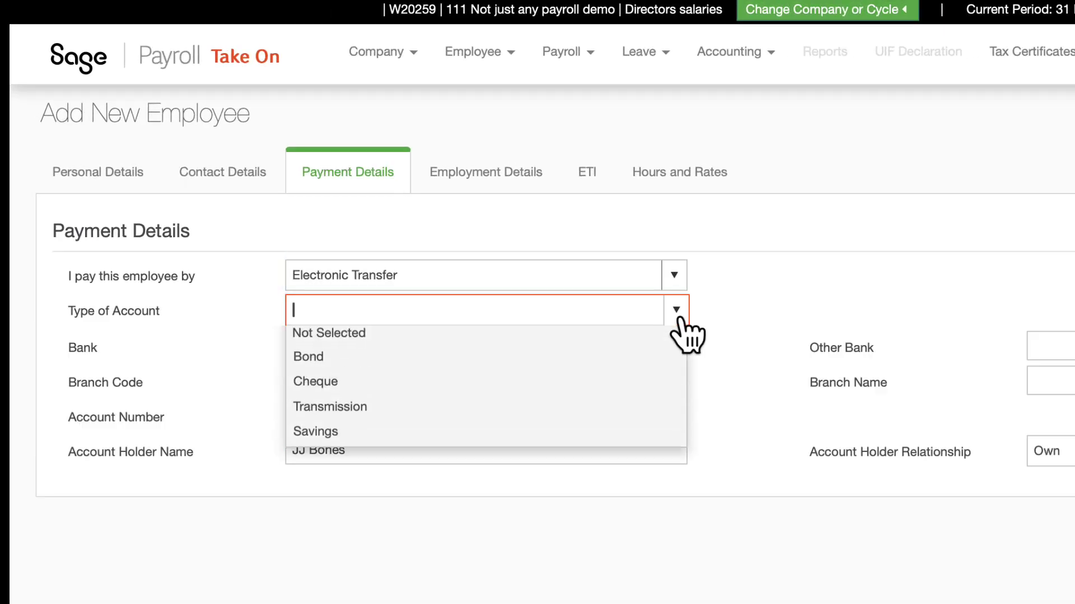
pyautogui.click(534, 387)
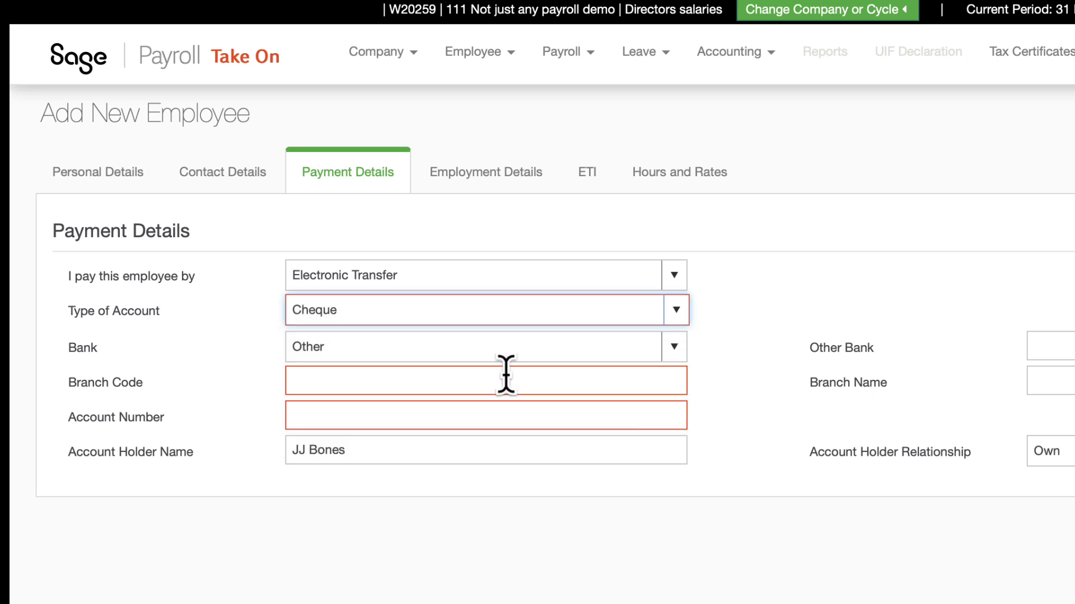
pyautogui.click(678, 353)
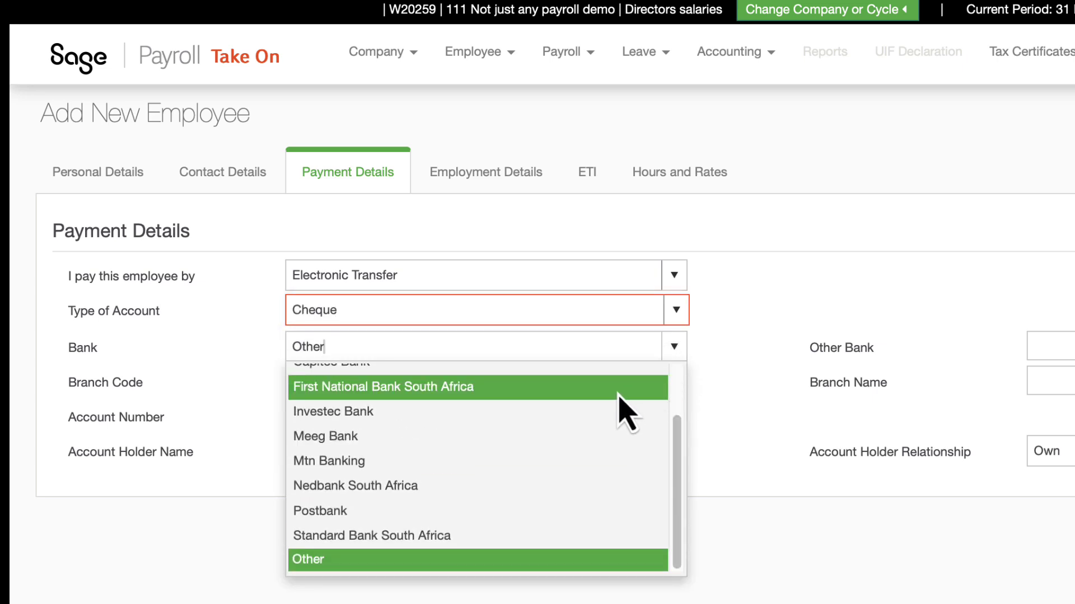
pyautogui.click(619, 391)
pyautogui.click(556, 414)
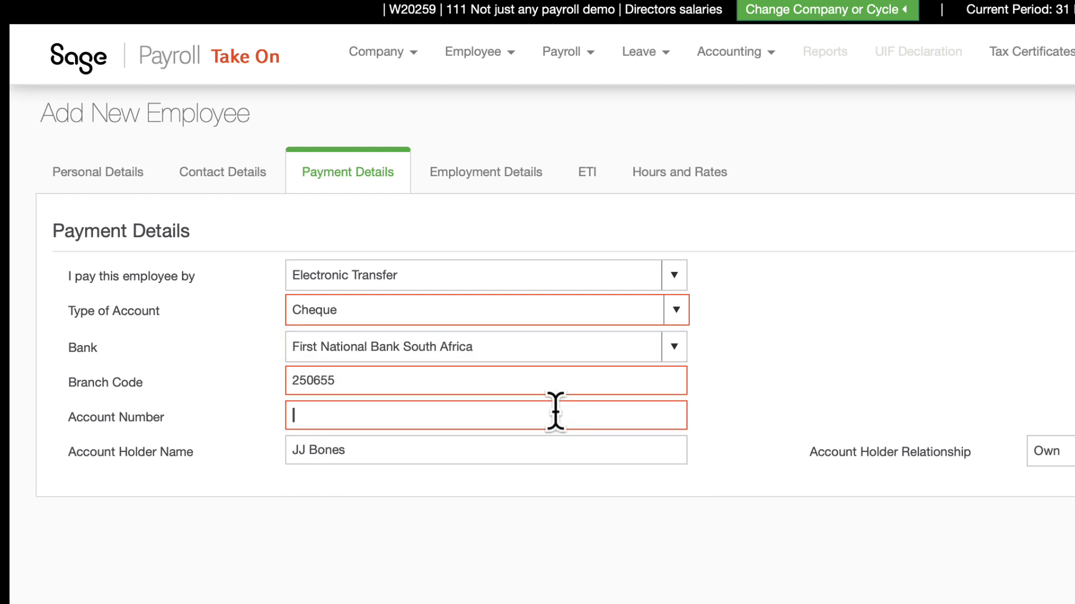
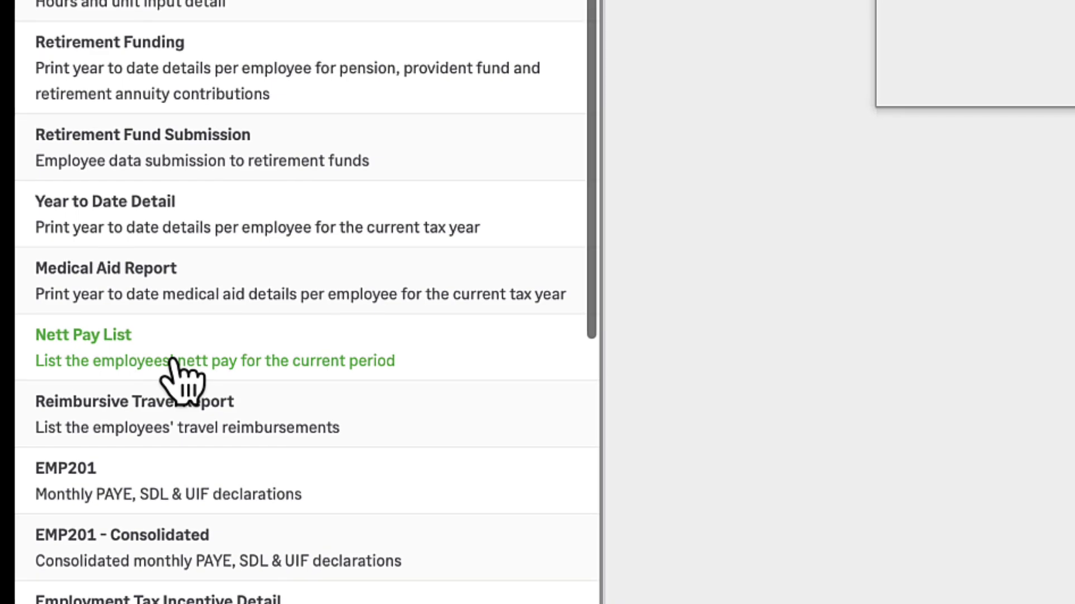
# Preview the Nett Pay List for period ending 2023/03/31 and export it as PDF.
pyautogui.click(174, 361)
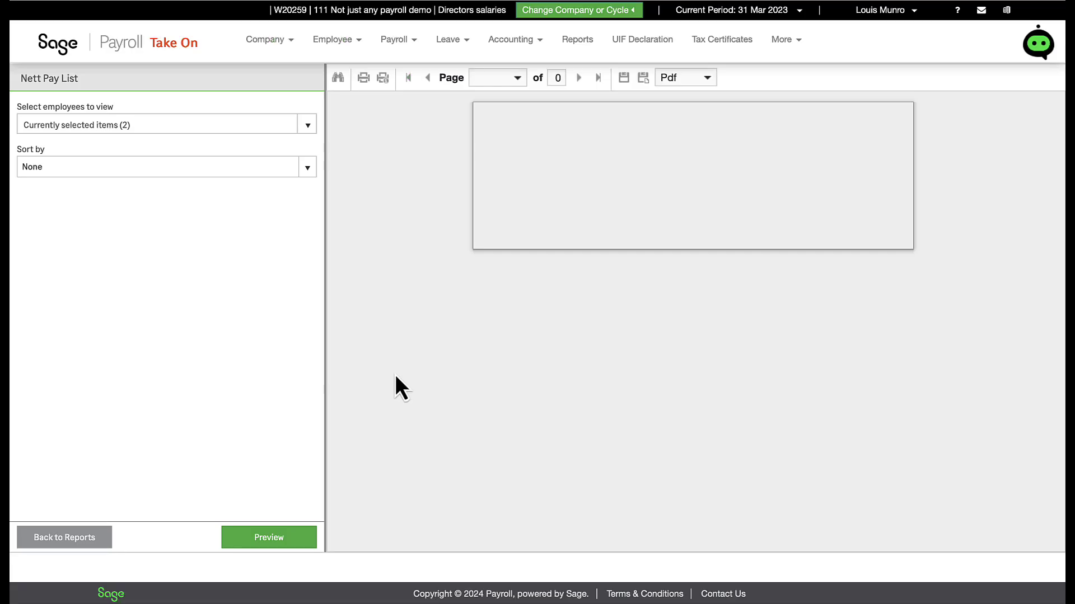
pyautogui.click(253, 539)
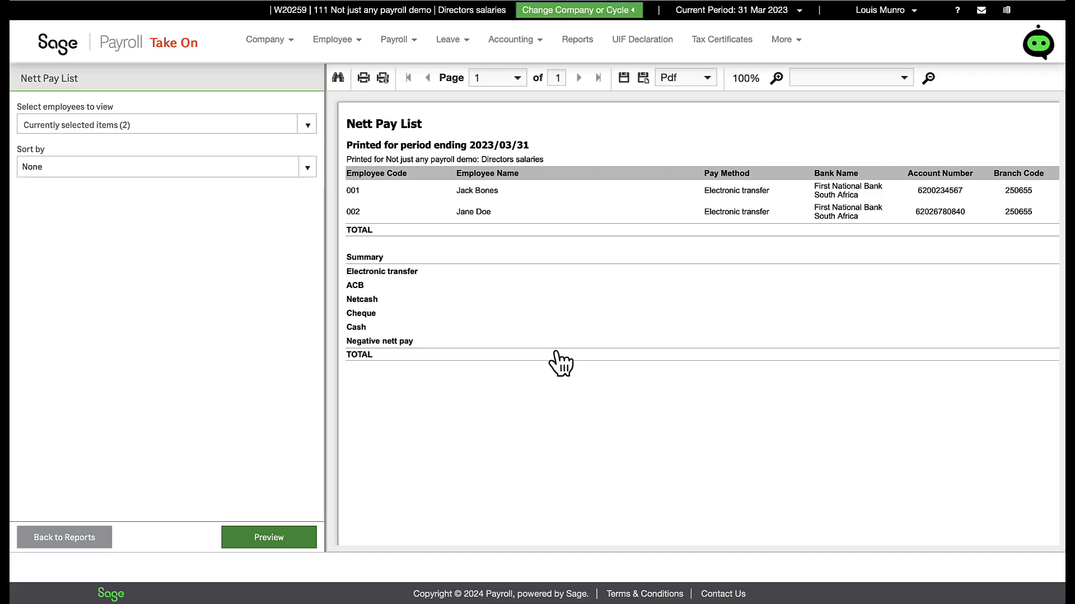
pyautogui.hscroll(3, 559, 364)
pyautogui.click(624, 78)
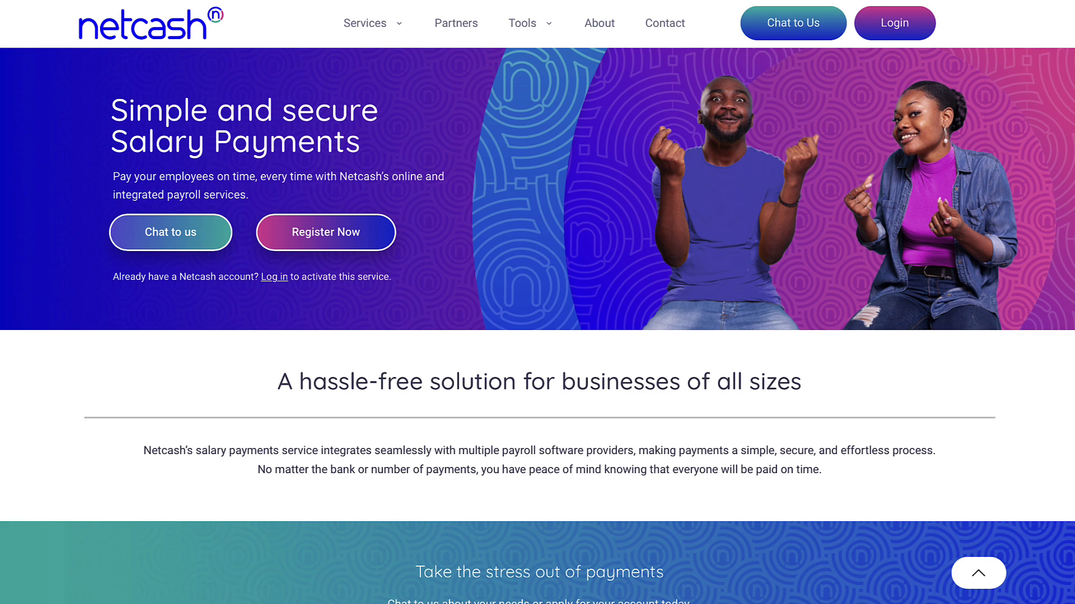
pyautogui.scroll(-1, 537, 302)
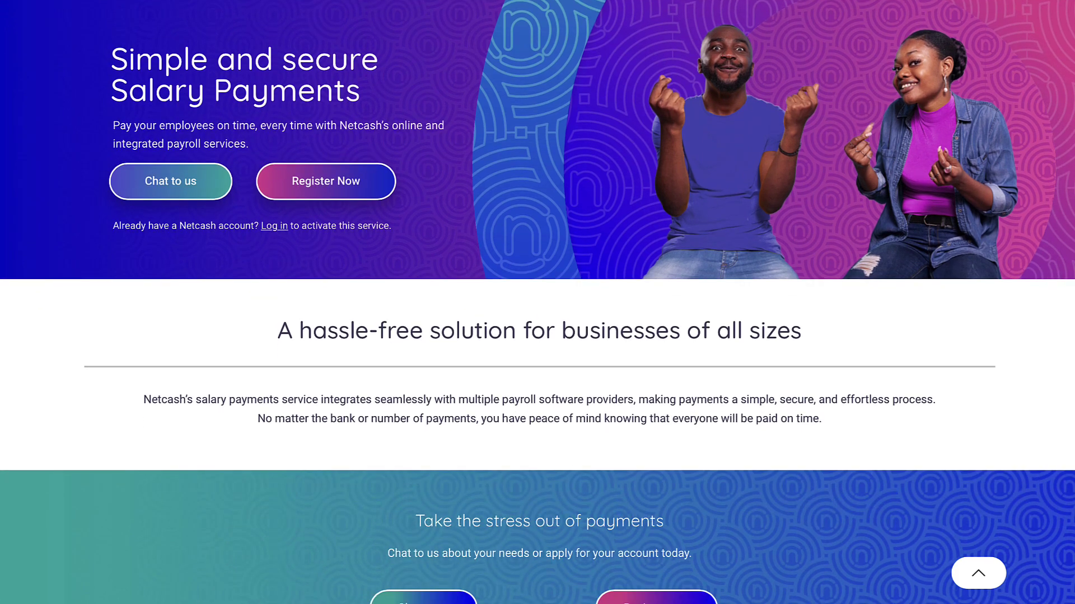
pyautogui.scroll(-2, 537, 303)
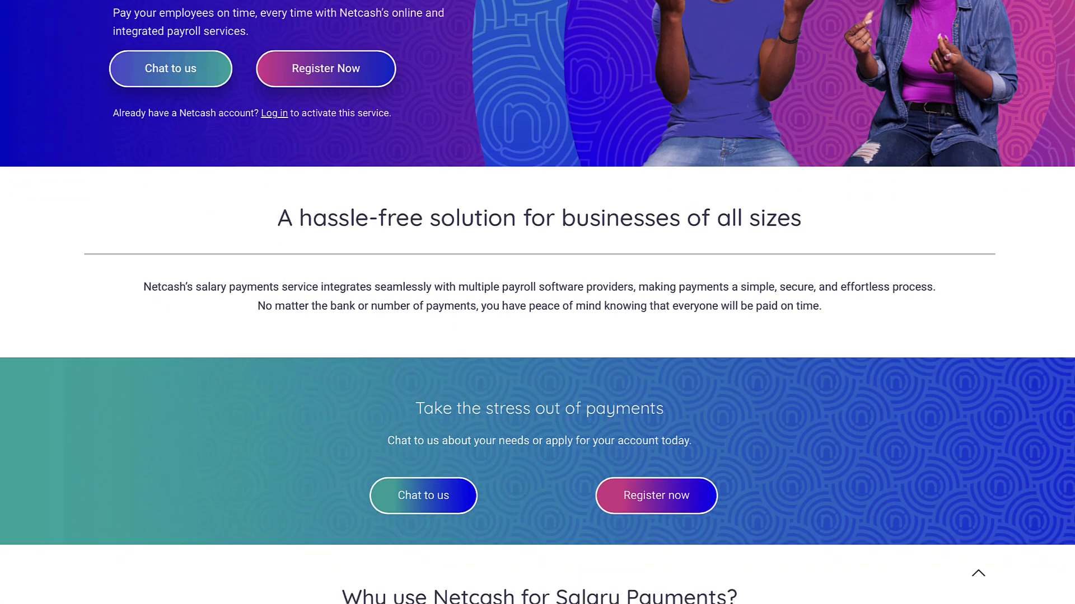
pyautogui.scroll(-3, 537, 302)
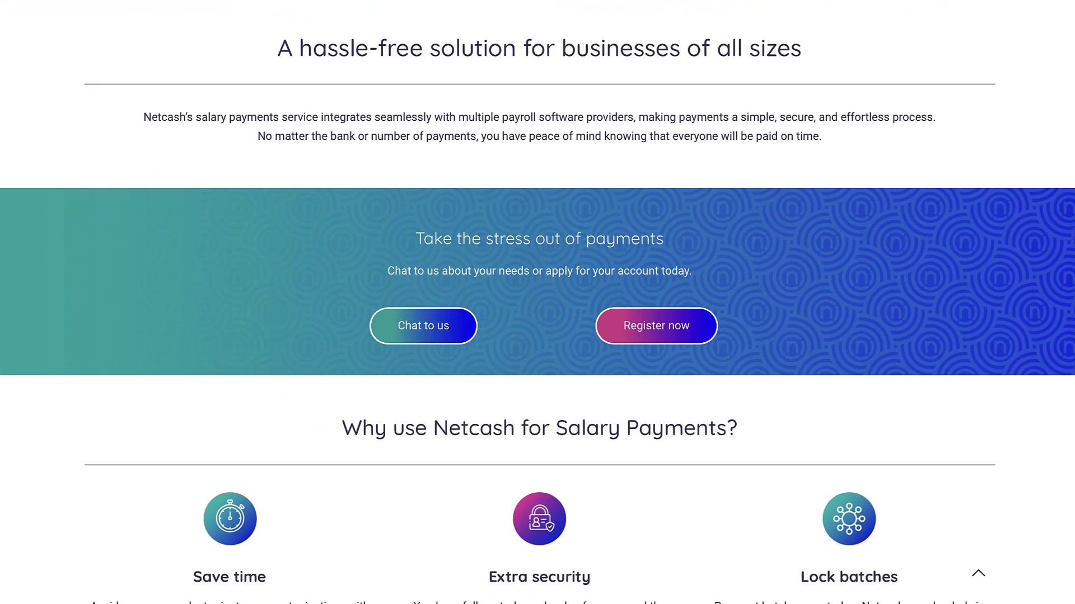
pyautogui.scroll(-7, 538, 302)
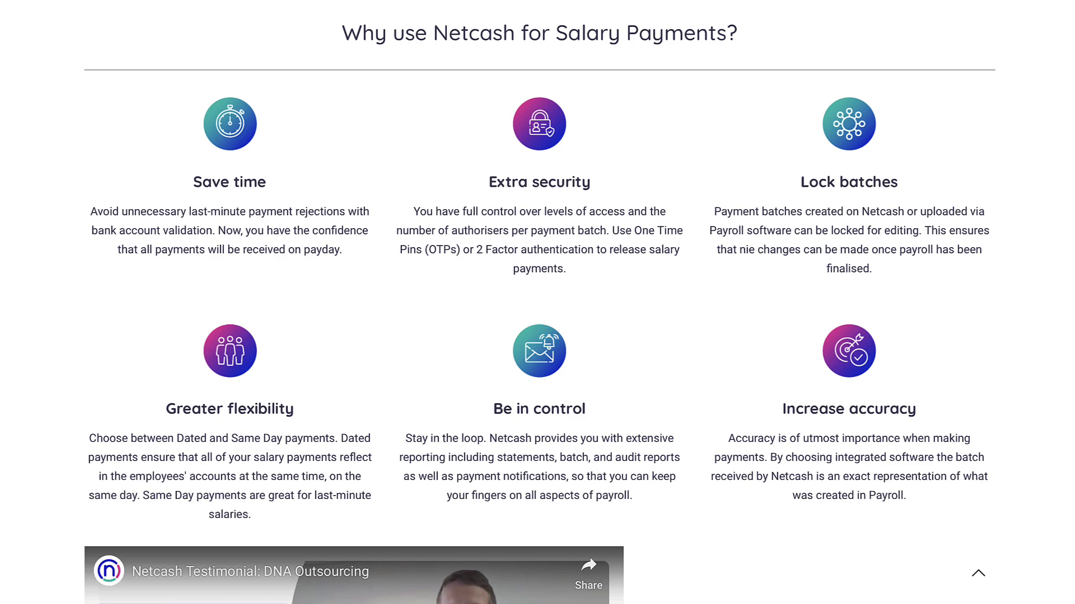
pyautogui.scroll(-10, 537, 302)
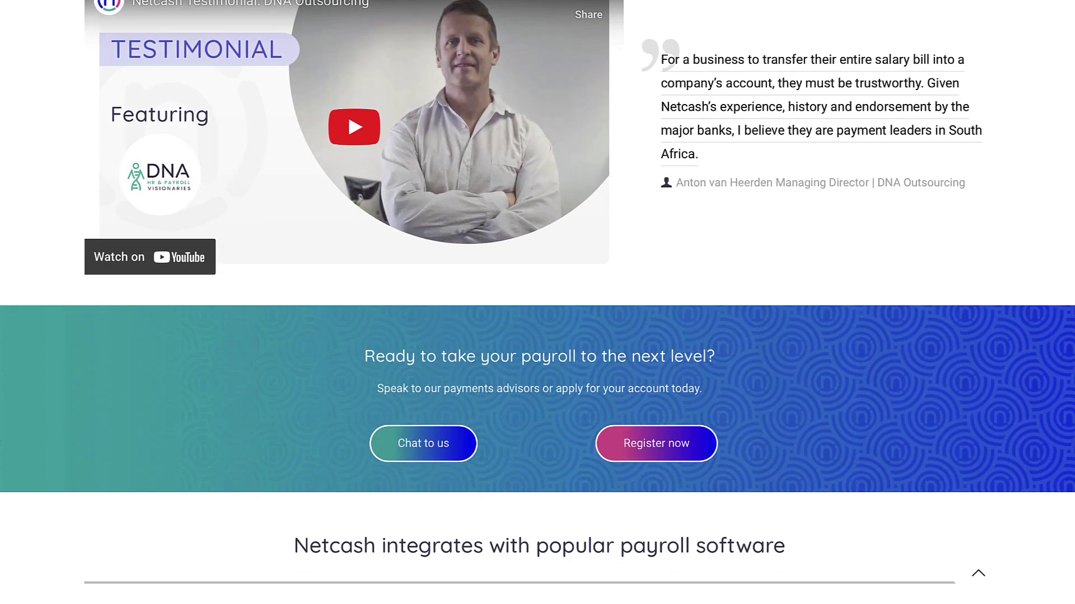
pyautogui.scroll(-1, 537, 302)
pyautogui.scroll(-5, 537, 302)
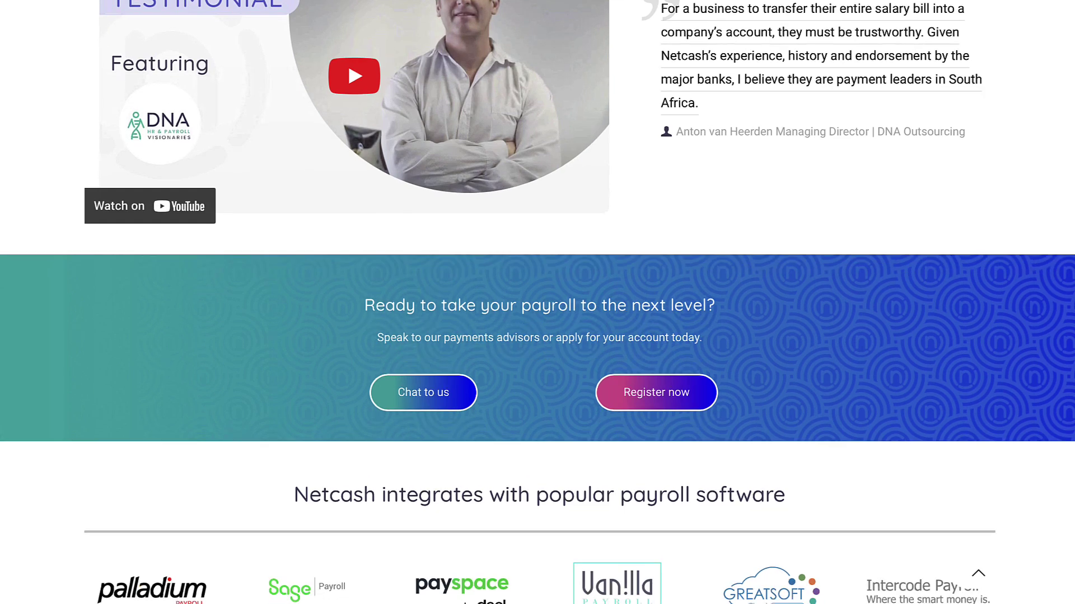
pyautogui.scroll(-3, 538, 302)
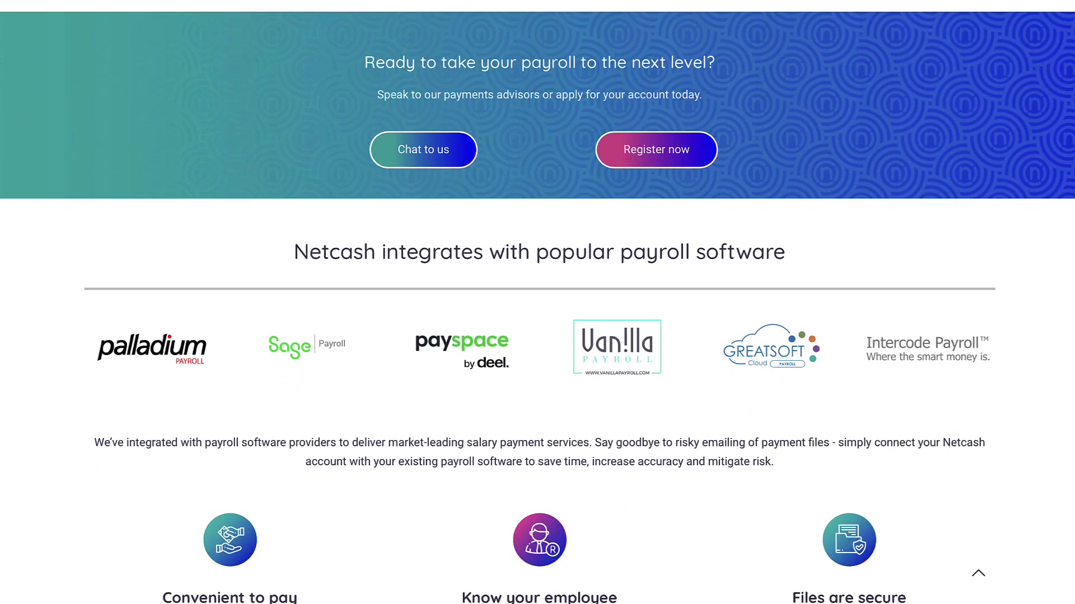
pyautogui.scroll(-2, 538, 302)
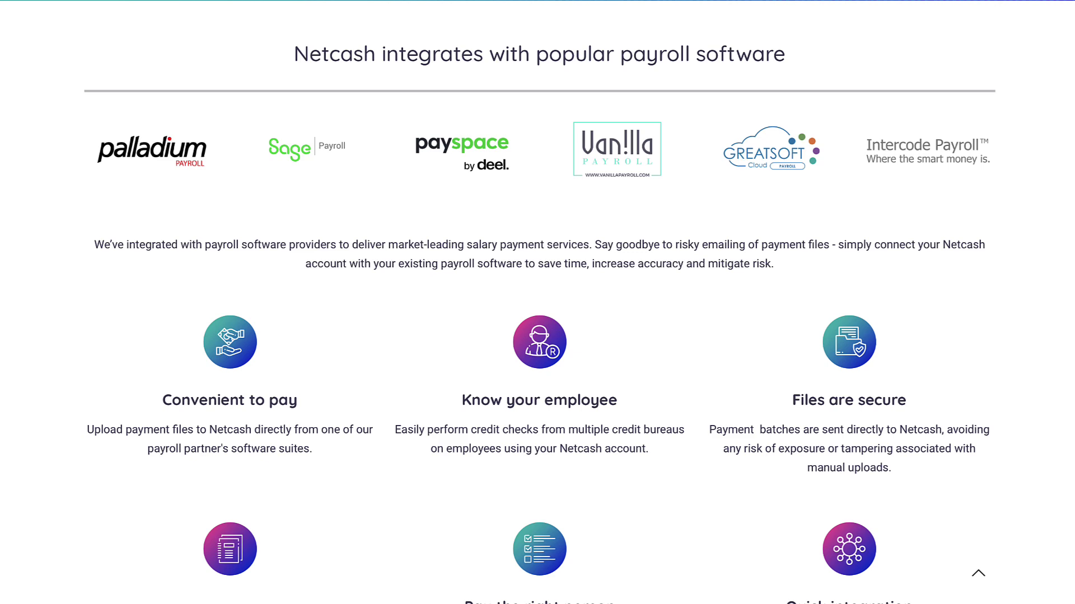
pyautogui.scroll(-4, 538, 302)
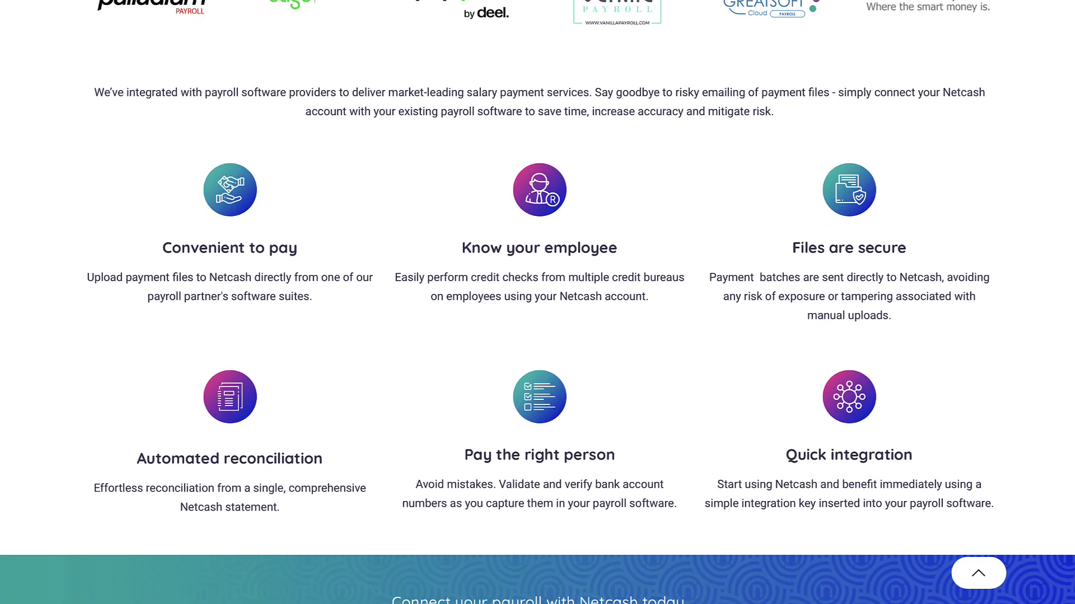
pyautogui.scroll(-1, 537, 302)
pyautogui.scroll(-1, 537, 302)
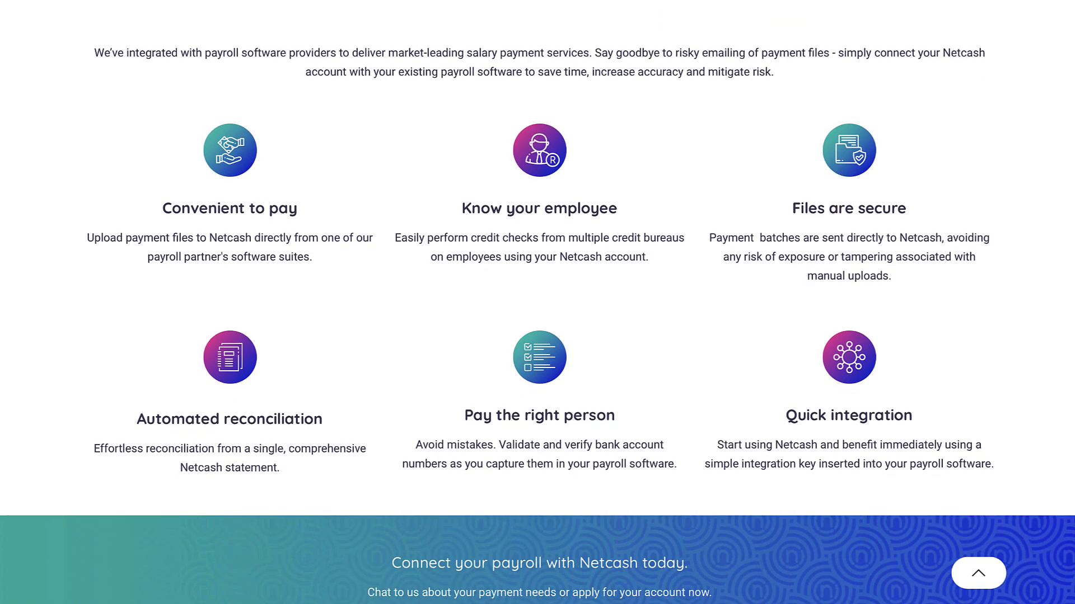
pyautogui.scroll(-1, 537, 302)
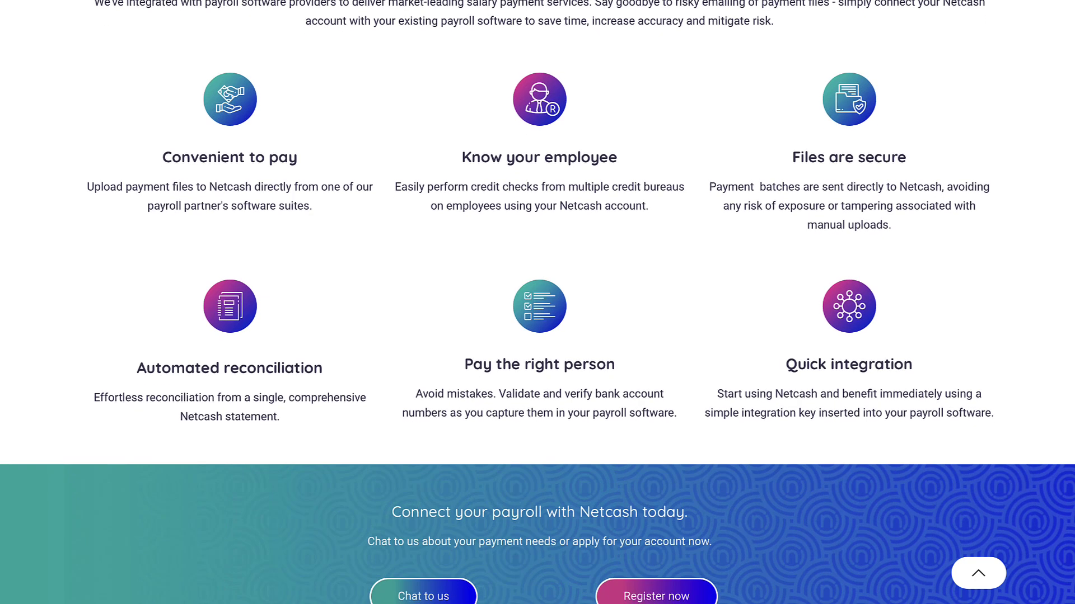
pyautogui.scroll(-1, 537, 302)
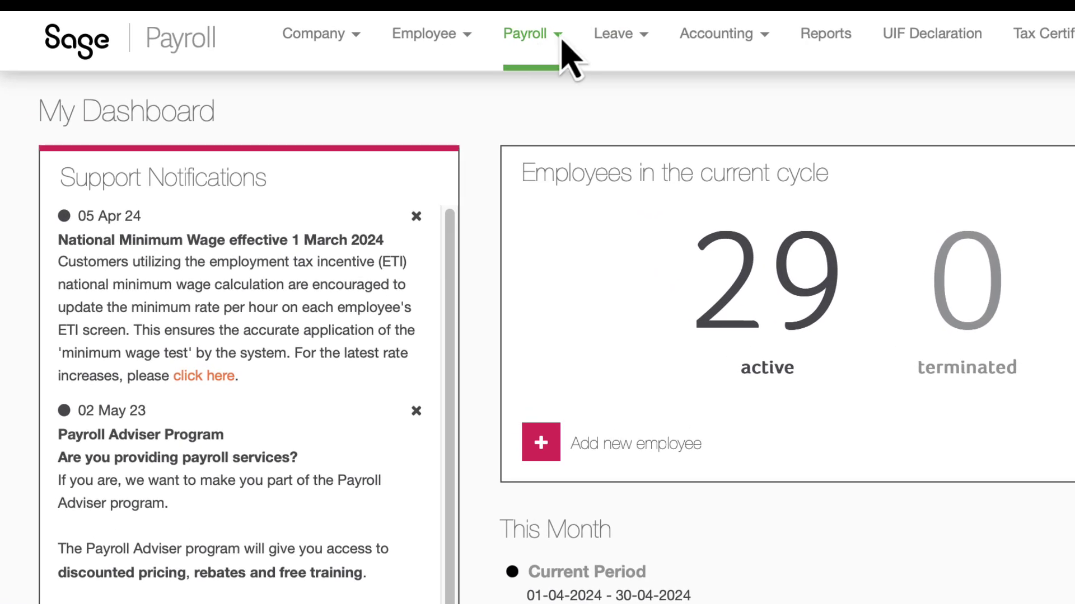
# Open the Netcash integration setup page from the Payroll menu.
pyautogui.click(561, 40)
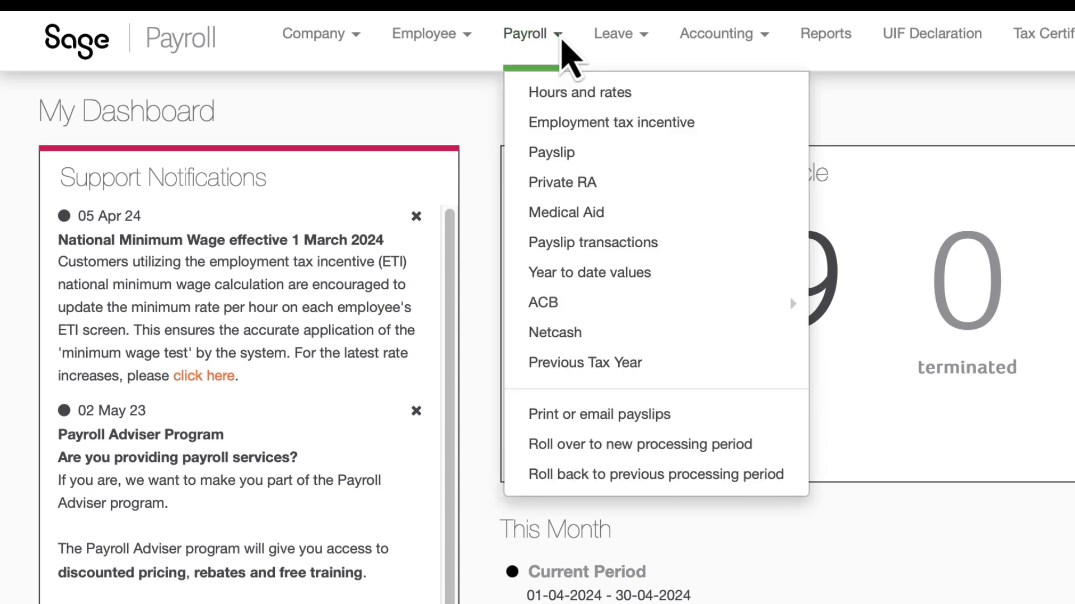
pyautogui.moveTo(576, 309)
pyautogui.click(576, 335)
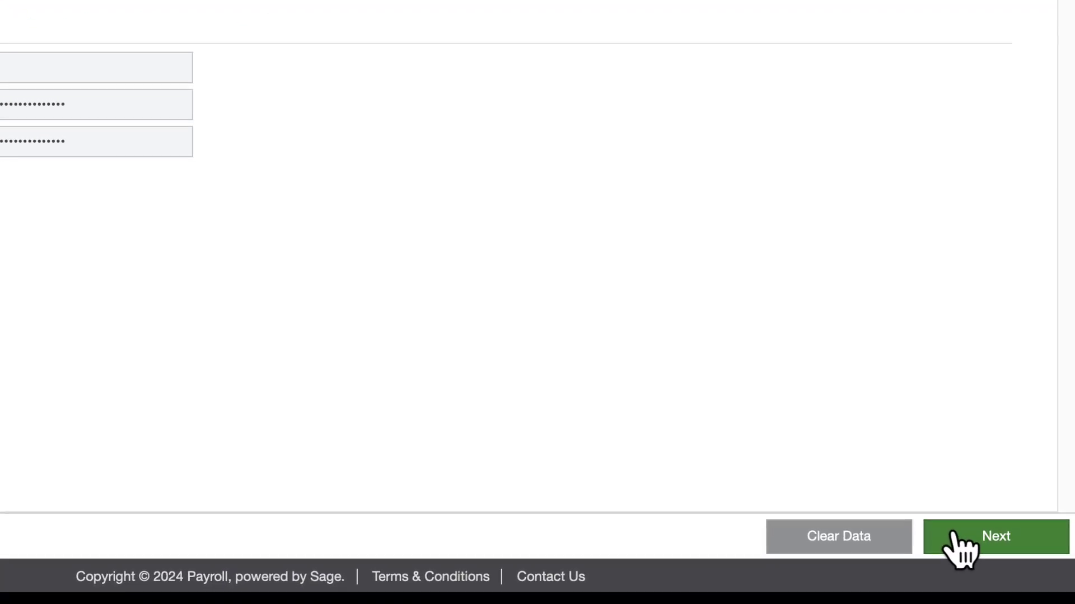
# Advance through the Export tab with batch 'Salary - 2024-05-02', payment date 2024-05-02.
pyautogui.click(978, 552)
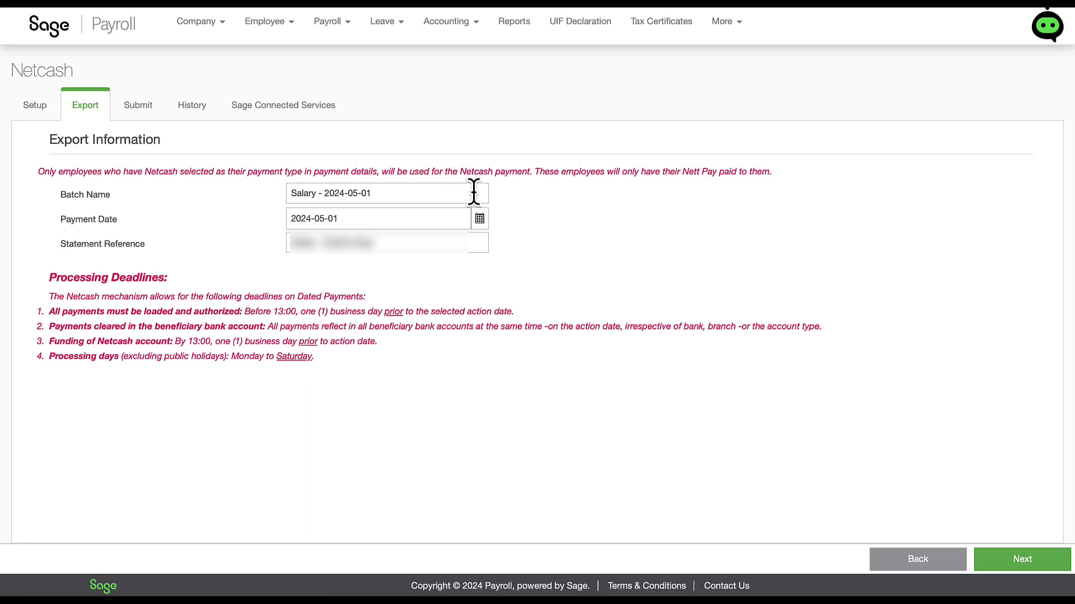
pyautogui.click(1006, 563)
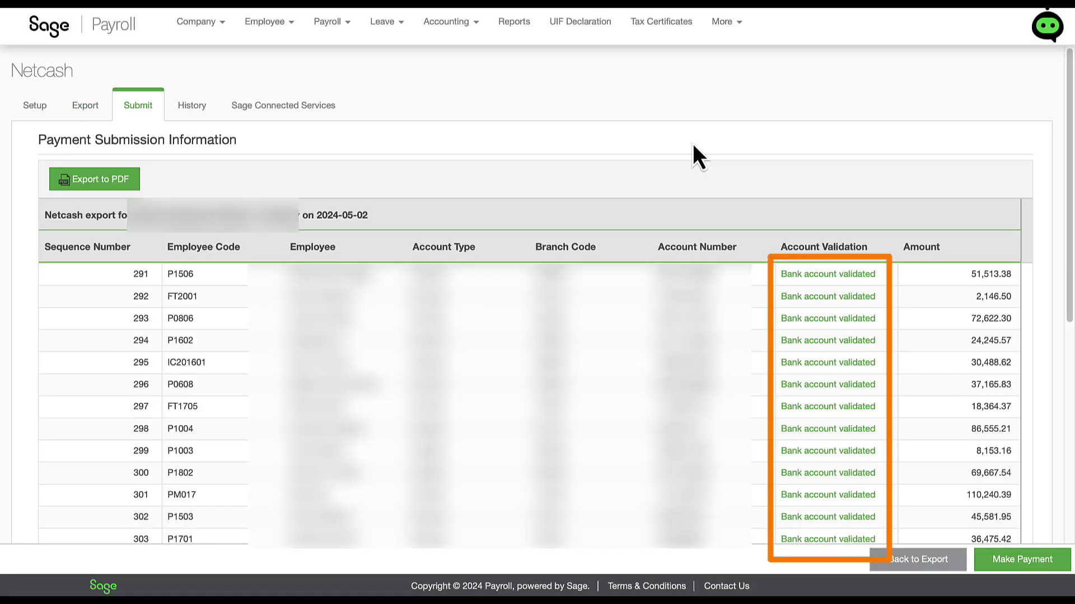
# Make Payment to upload the 29-employee batch totalling 1,094,763.81 to Netcash.
pyautogui.scroll(-6, 1056, 487)
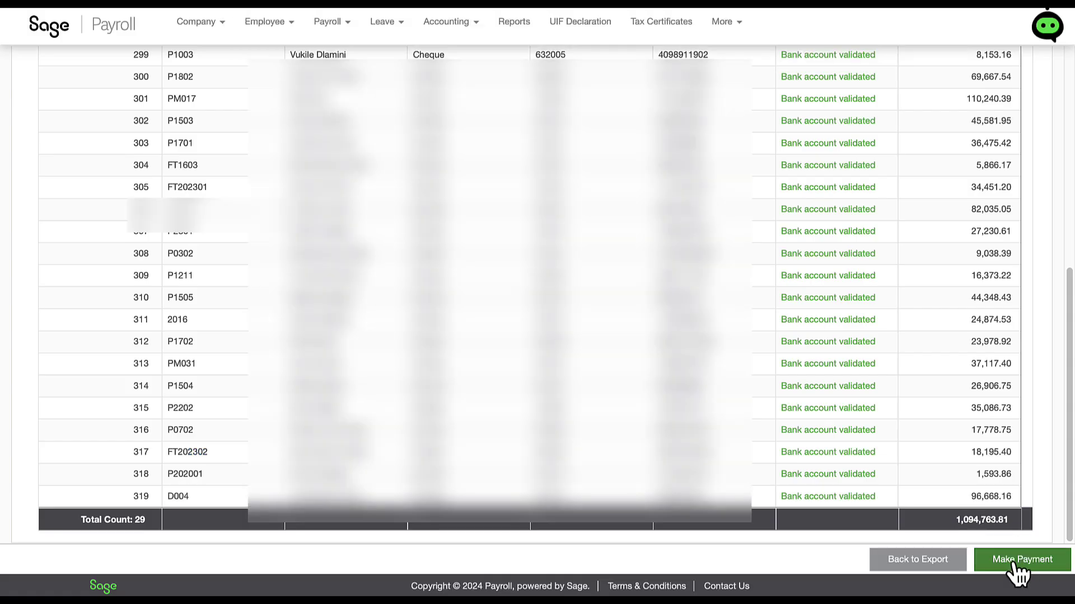
pyautogui.click(1014, 561)
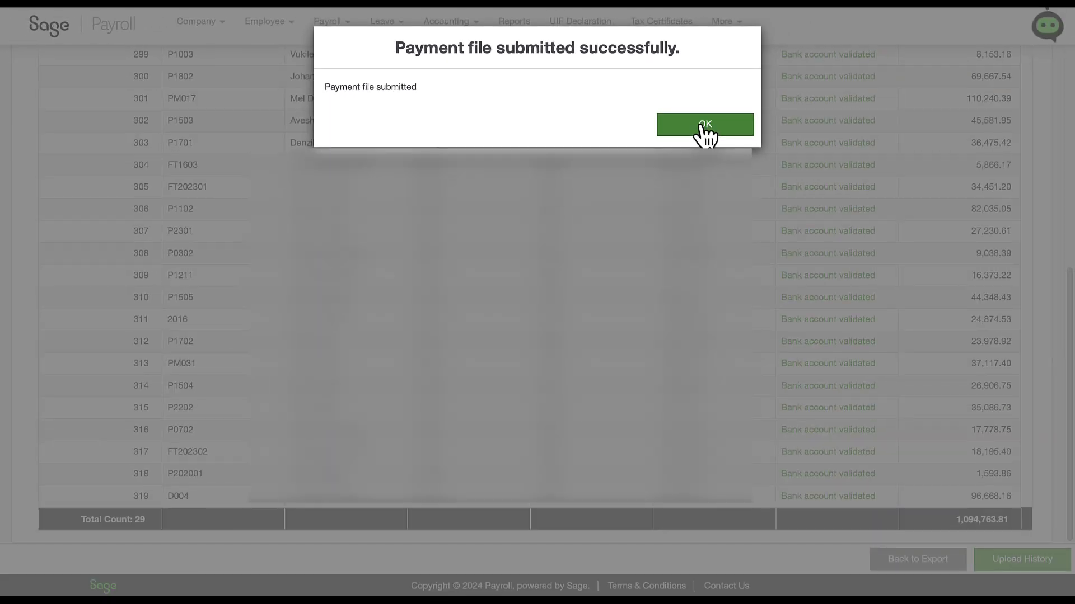
# Dismiss the confirmation, then log in to Sage Connected Services with Netcash username, password and PIN.
pyautogui.click(705, 125)
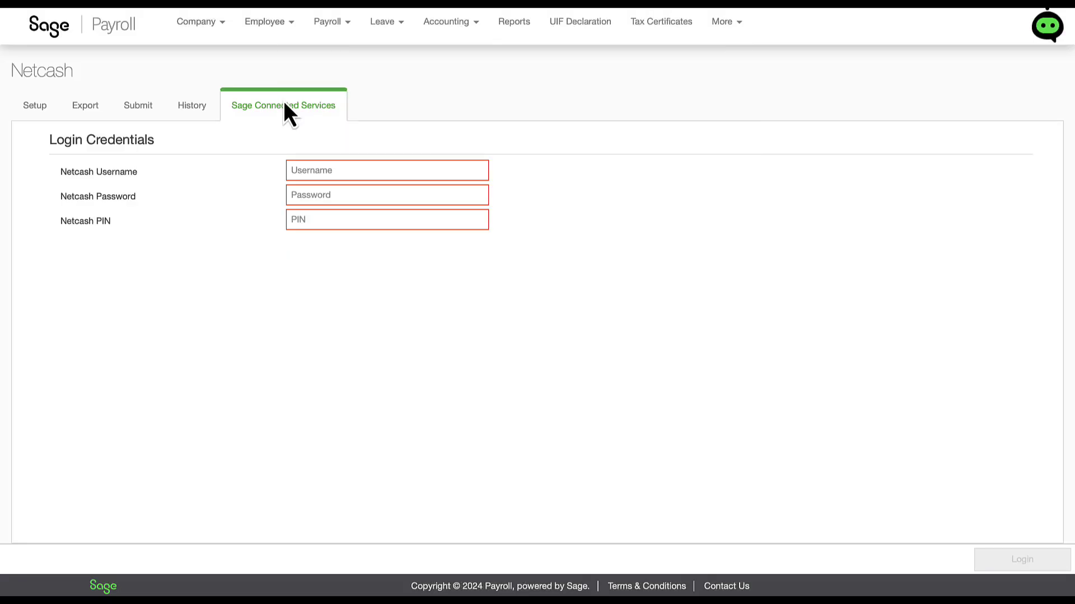
pyautogui.click(319, 169)
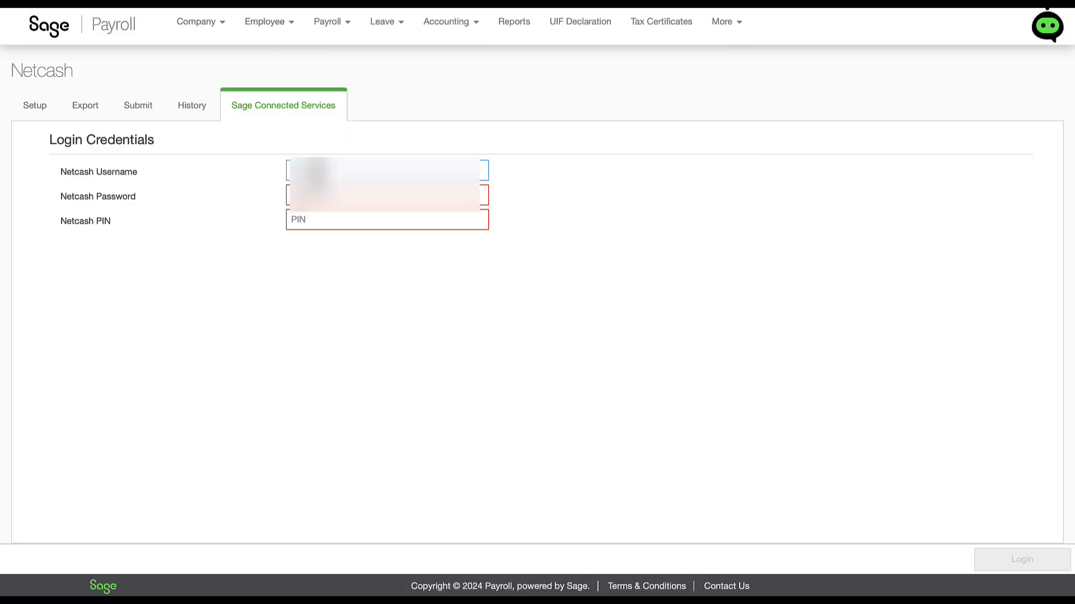
pyautogui.click(290, 208)
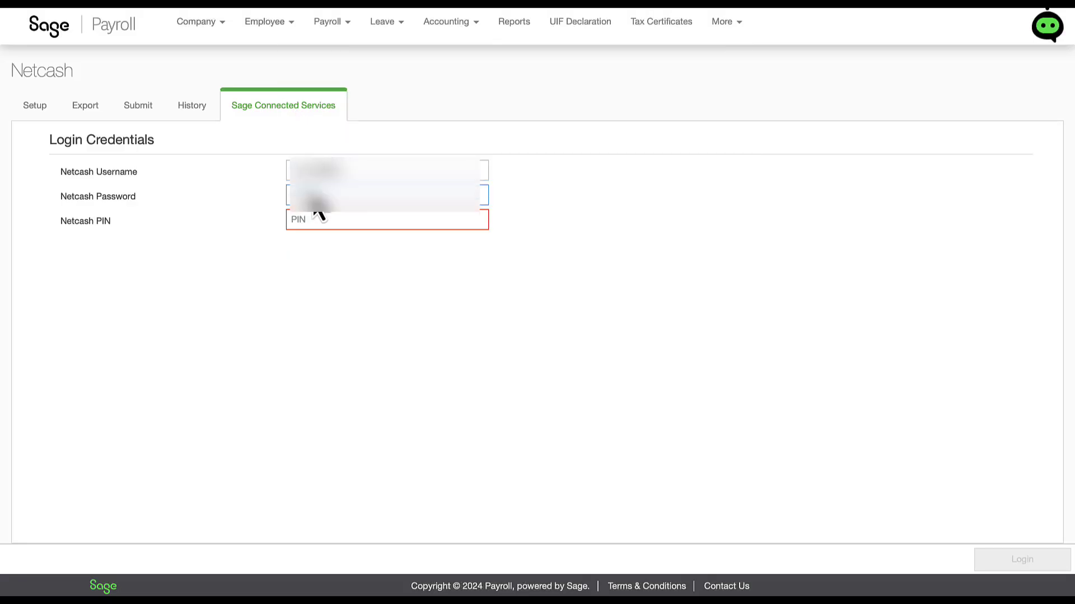
pyautogui.click(298, 221)
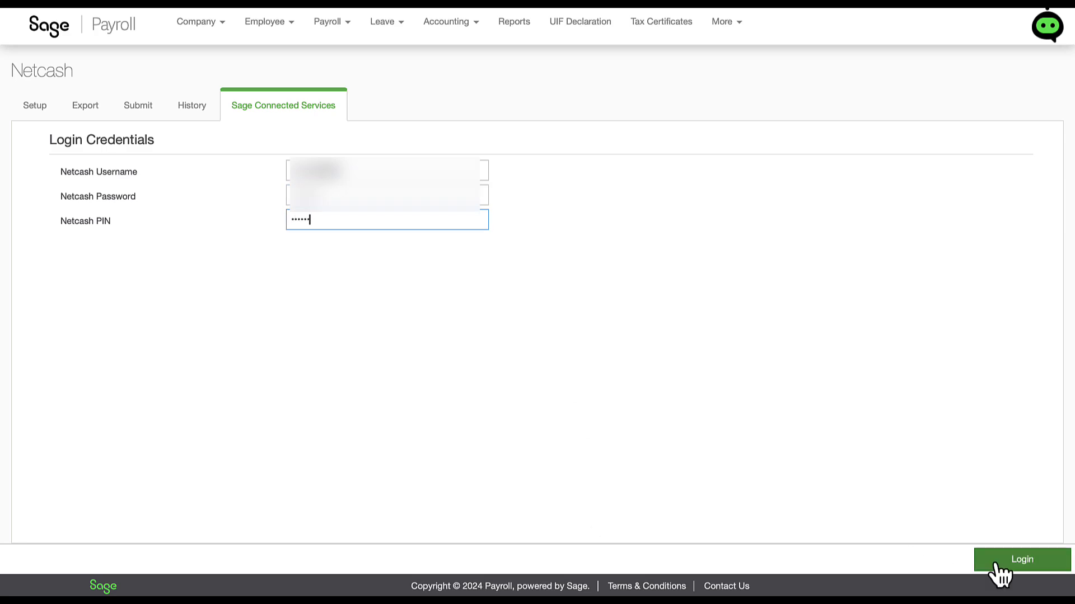
pyautogui.click(995, 565)
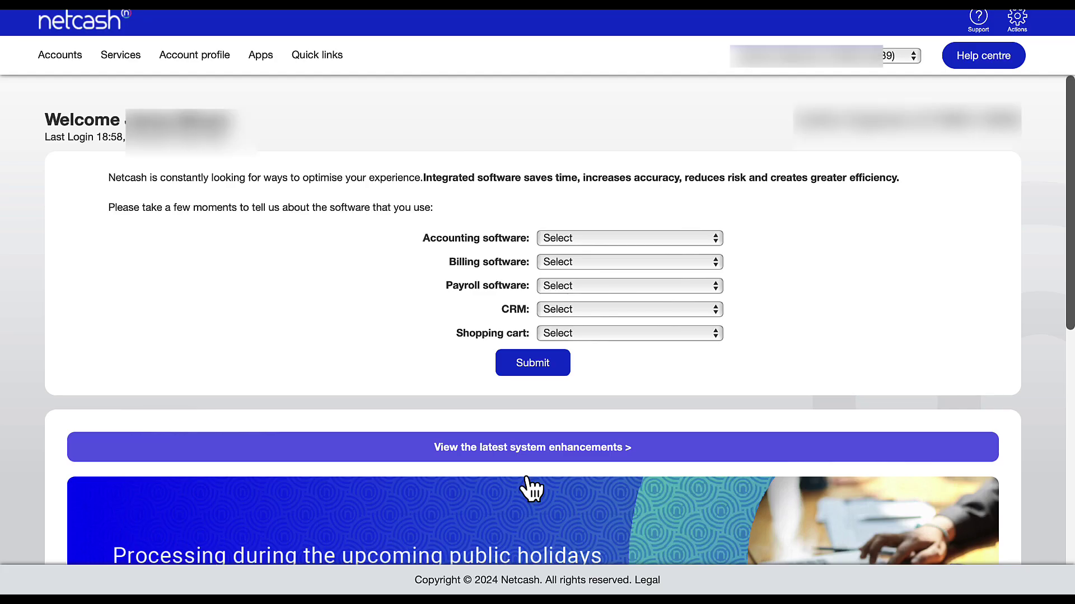
# Navigate through Payments services to the Salary batches list showing the 02 May 2024 batch.
pyautogui.click(121, 54)
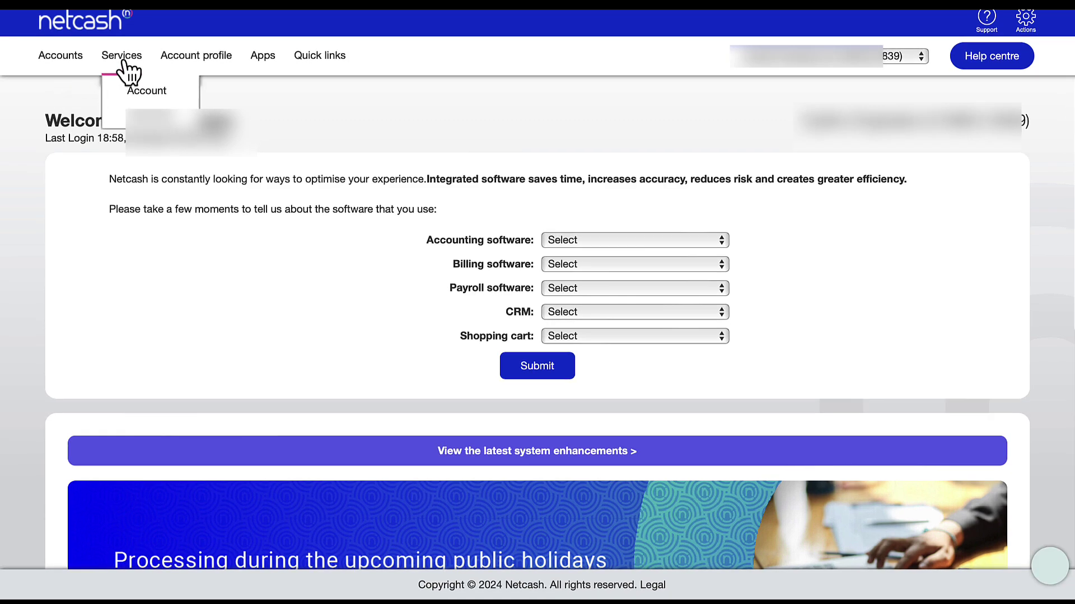
pyautogui.click(268, 221)
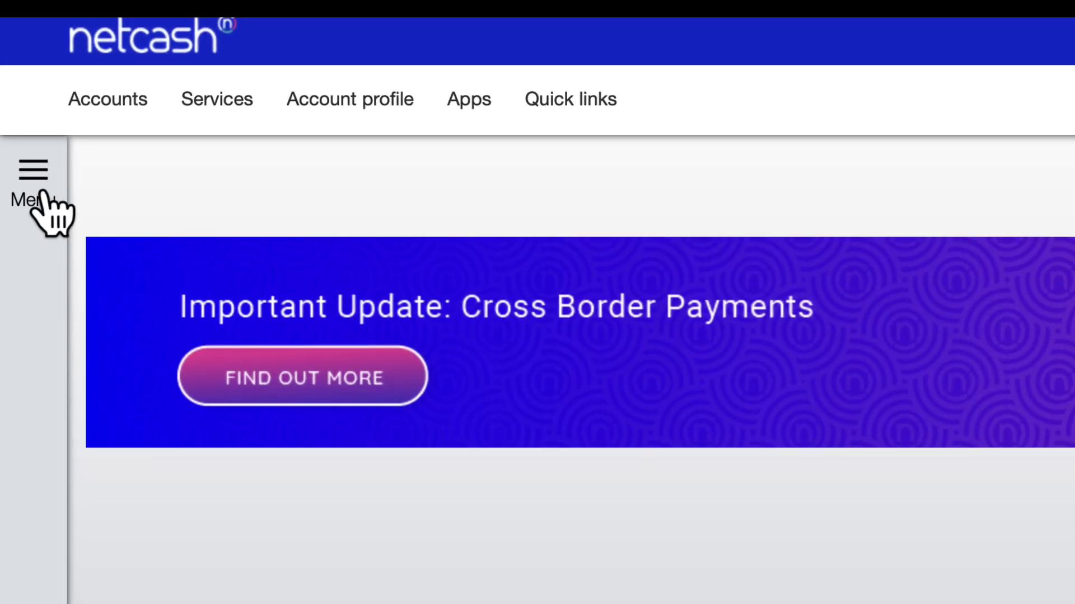
pyautogui.click(32, 161)
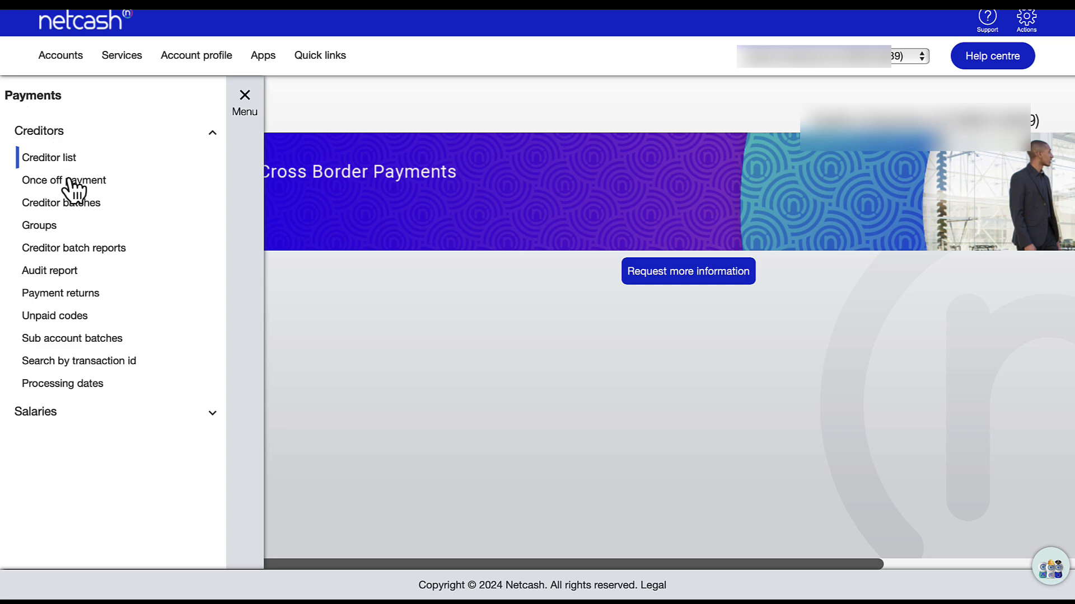
pyautogui.click(36, 412)
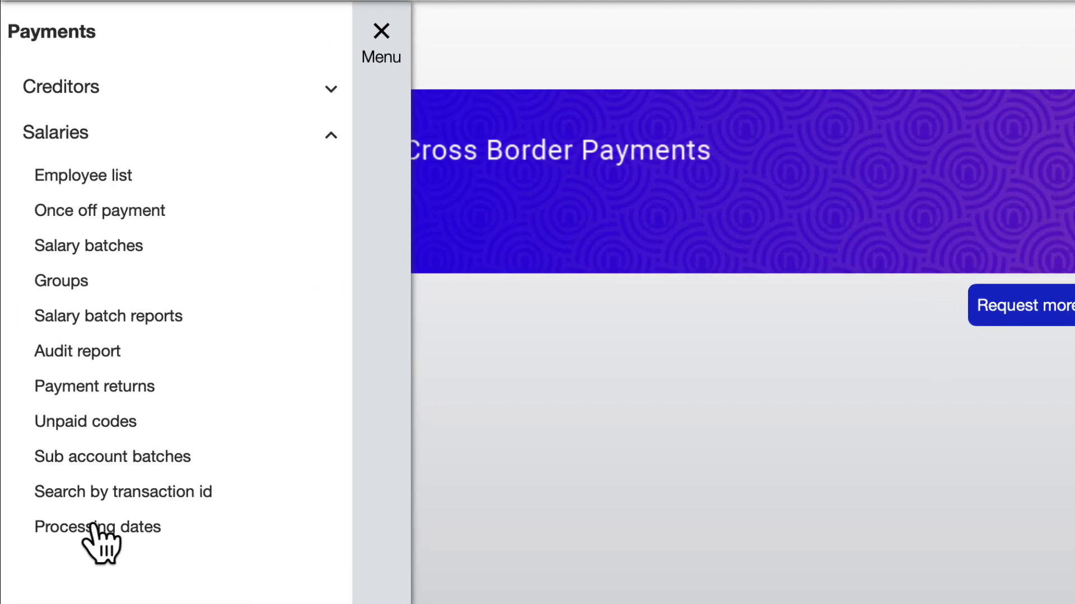
pyautogui.click(114, 253)
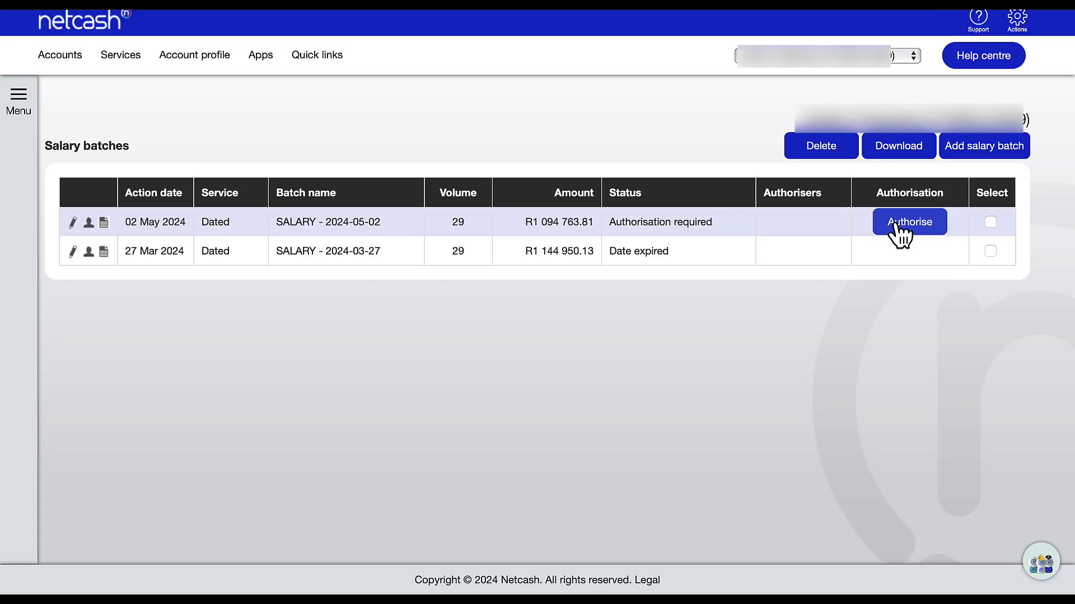
# Authorise the SALARY - 2024-05-02 batch, accepting the terms and submitting the cellphone one-time PIN.
pyautogui.click(898, 224)
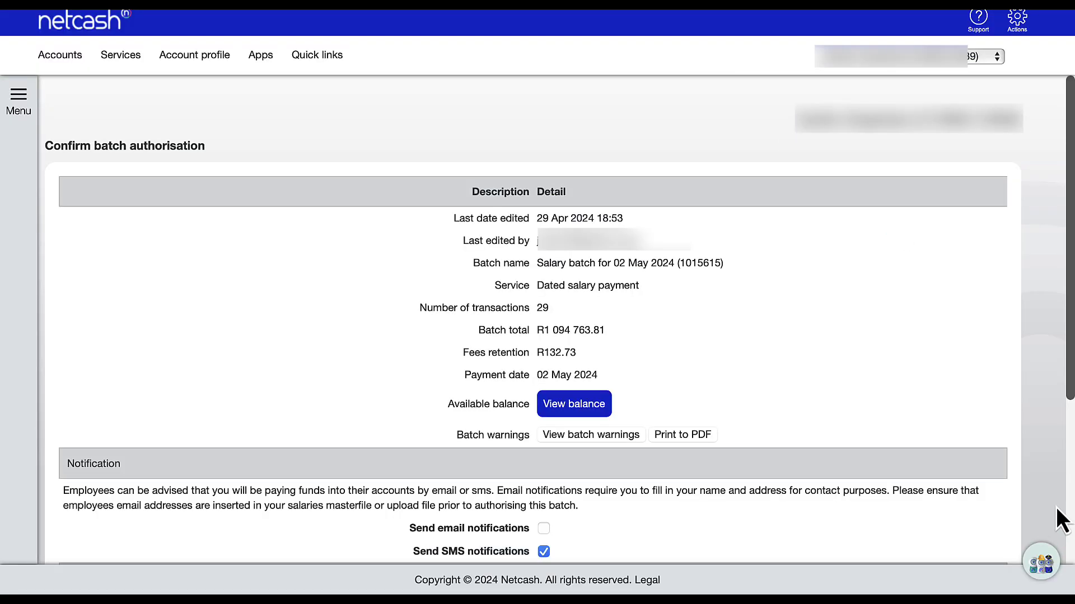
pyautogui.scroll(-5, 1062, 511)
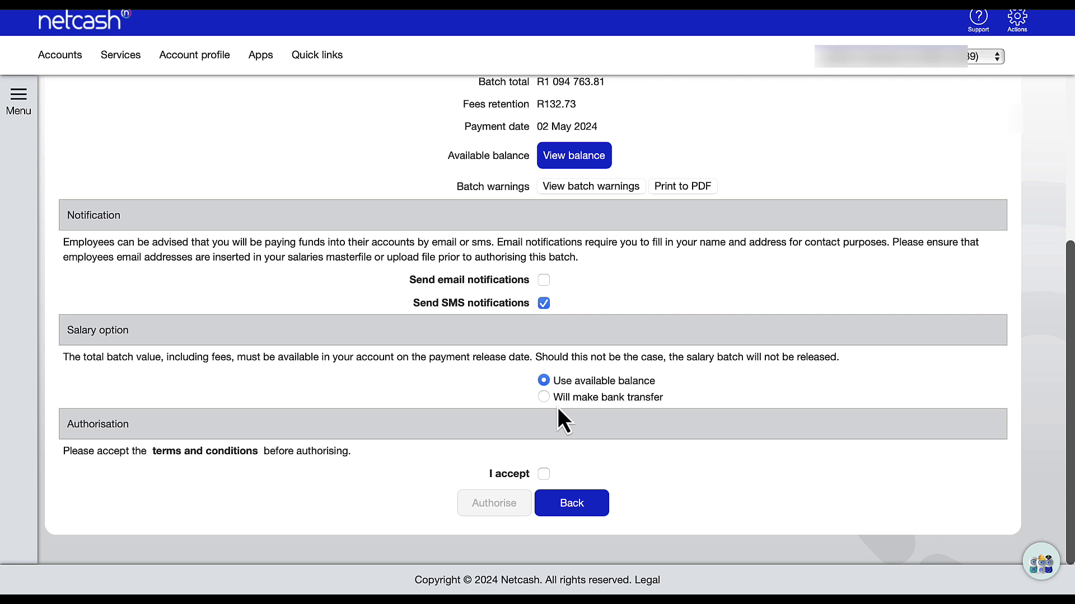
pyautogui.click(544, 475)
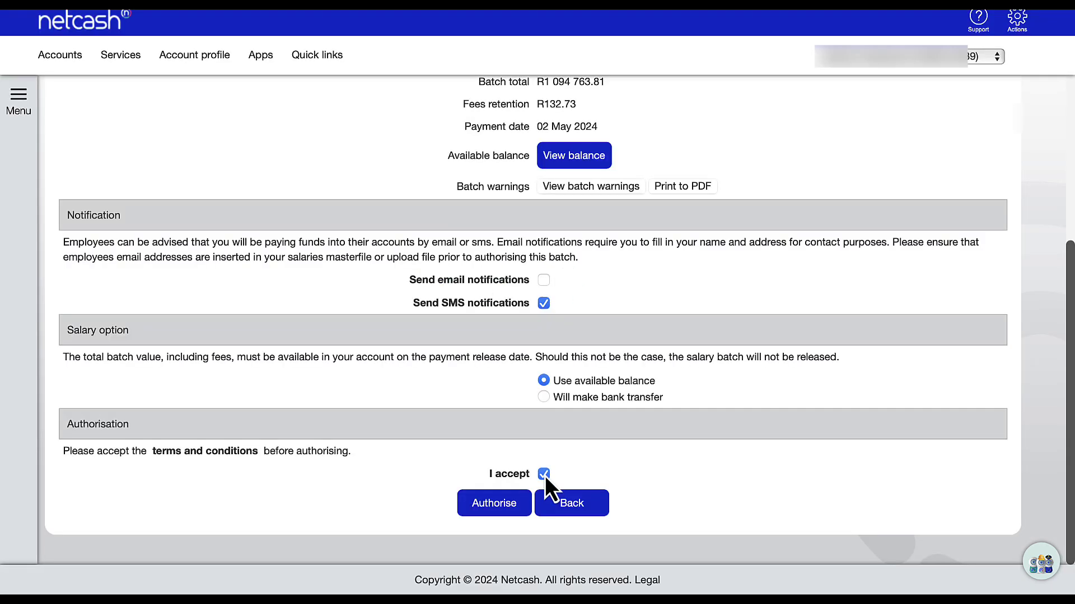
pyautogui.click(485, 504)
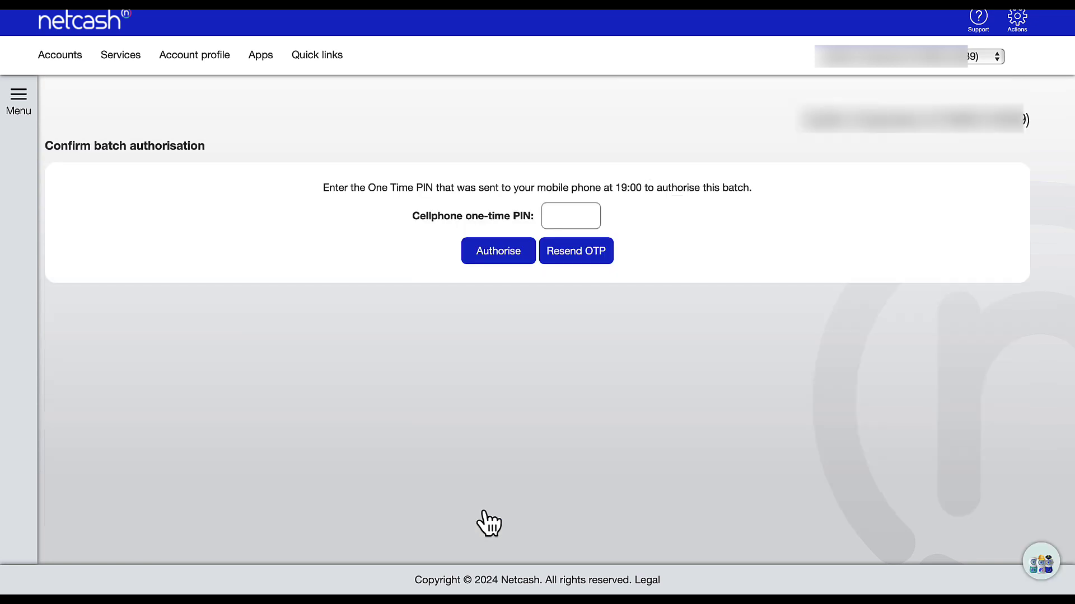
pyautogui.click(571, 213)
pyautogui.click(493, 256)
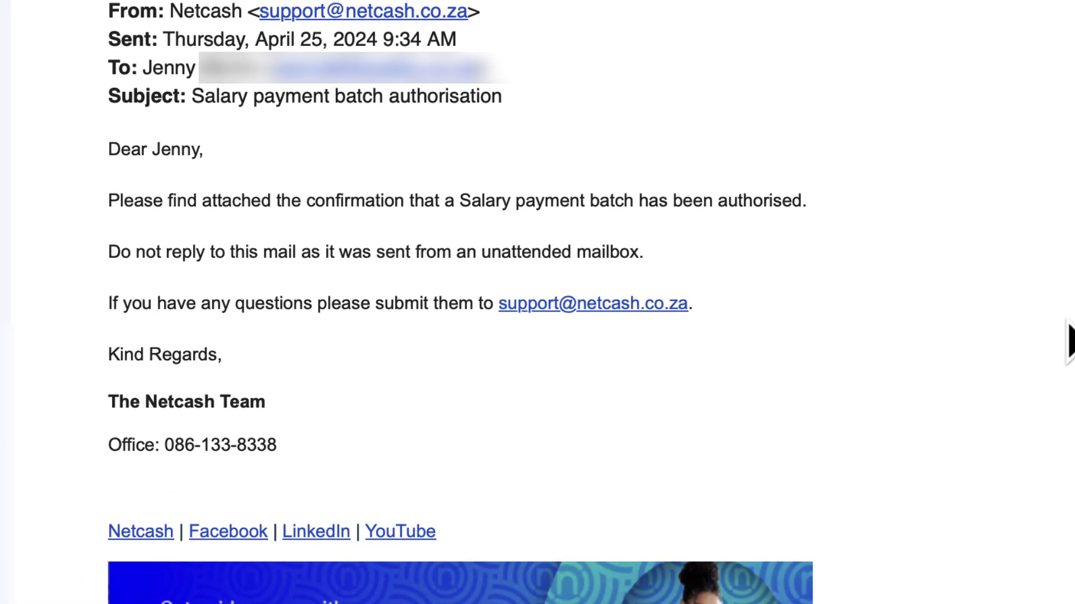
# Preview the authorisation confirmation PDF attached to the Netcash 'Salary payment batch authorisation' email.
pyautogui.scroll(-5, 1069, 344)
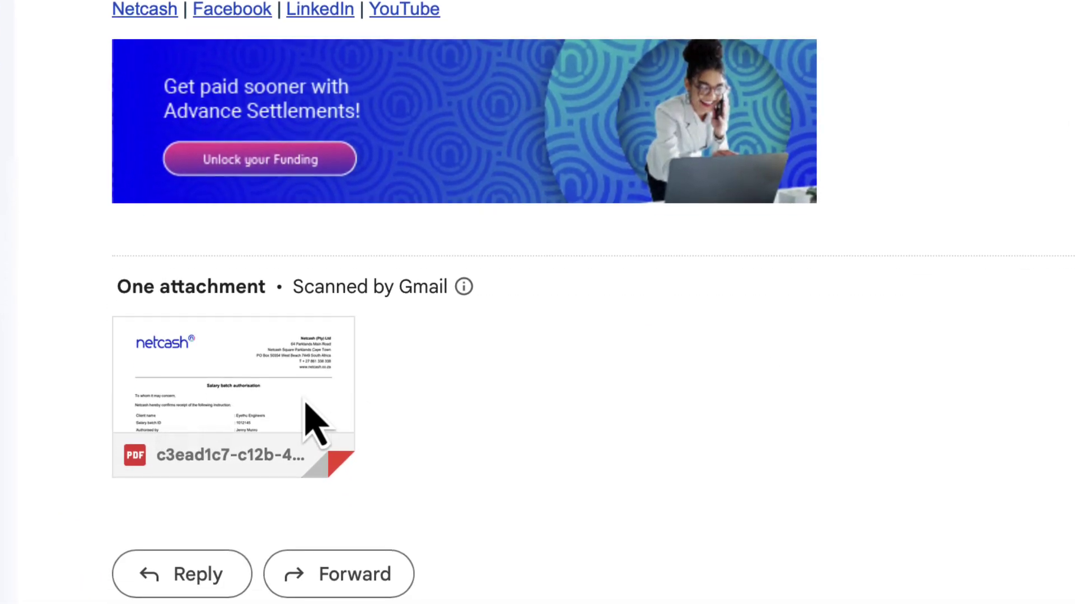
pyautogui.click(288, 421)
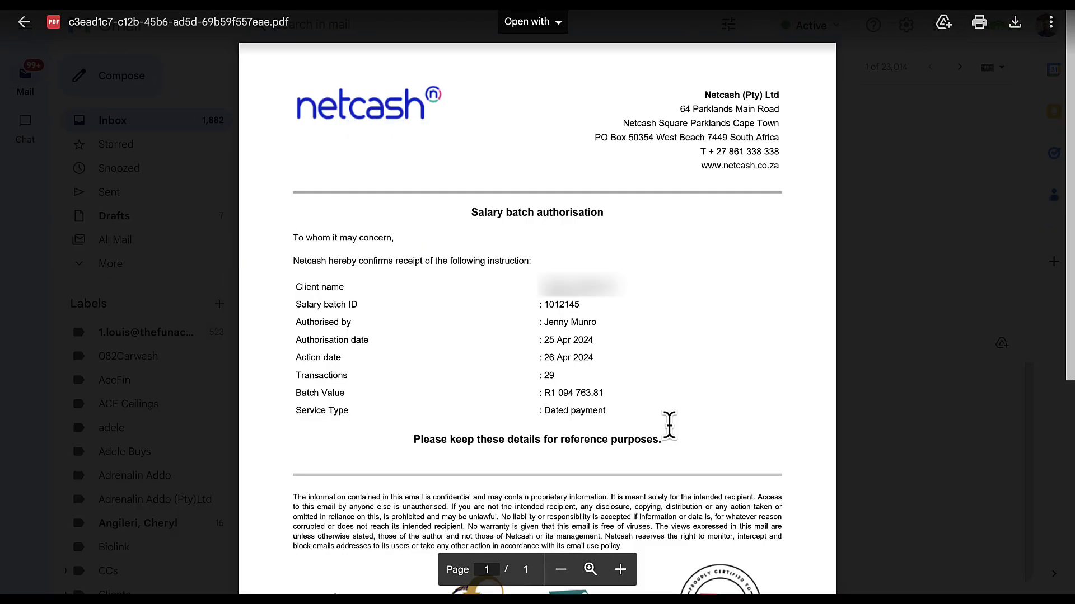
pyautogui.scroll(-1, 670, 425)
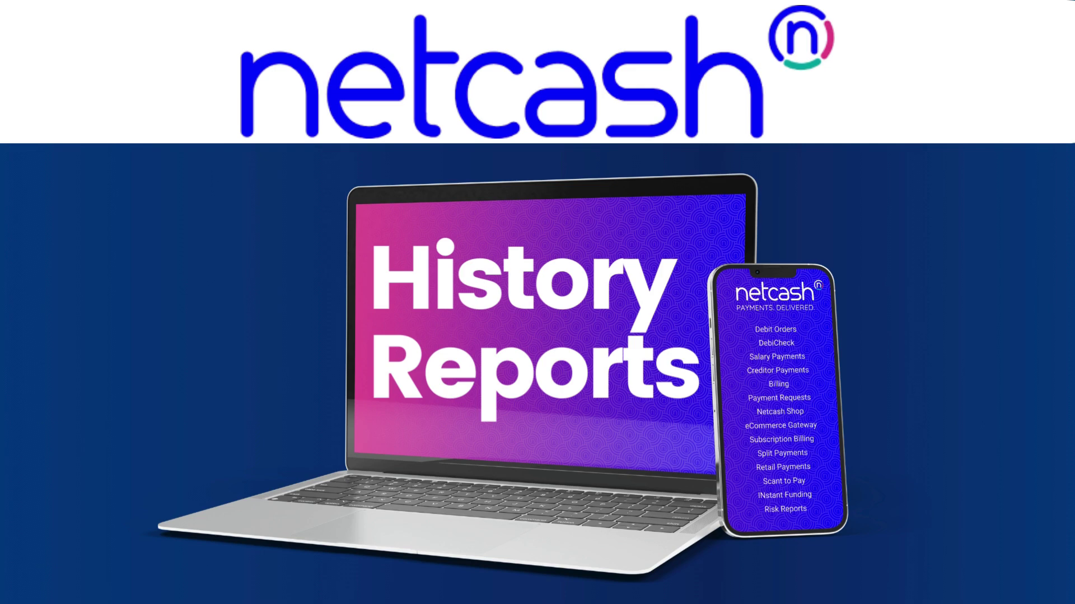
# Go from Netcash Payments services to Salaries > Salary batch reports.
pyautogui.click(132, 67)
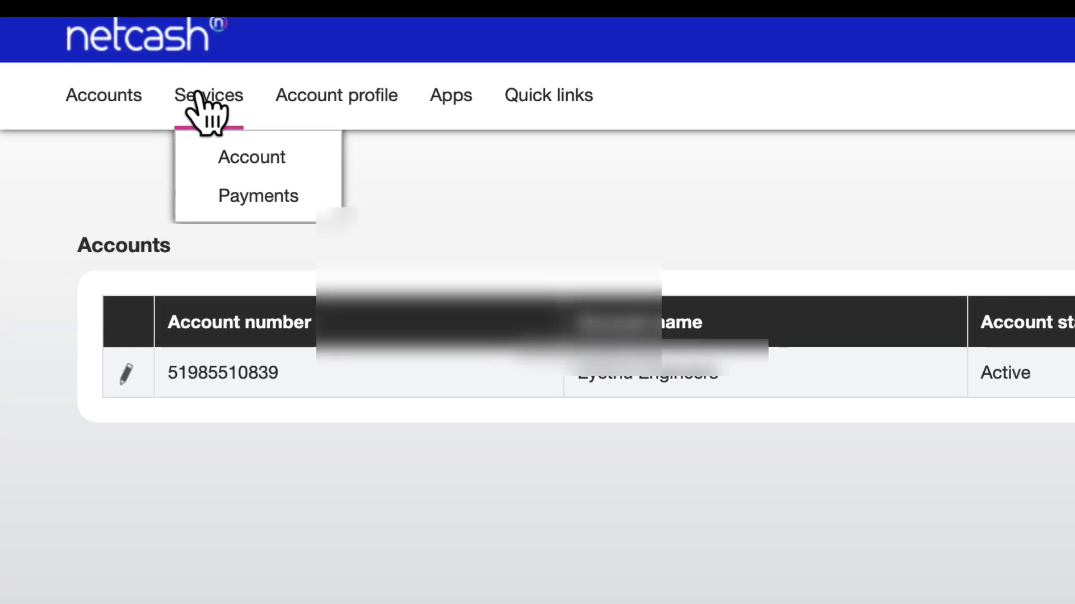
pyautogui.click(254, 206)
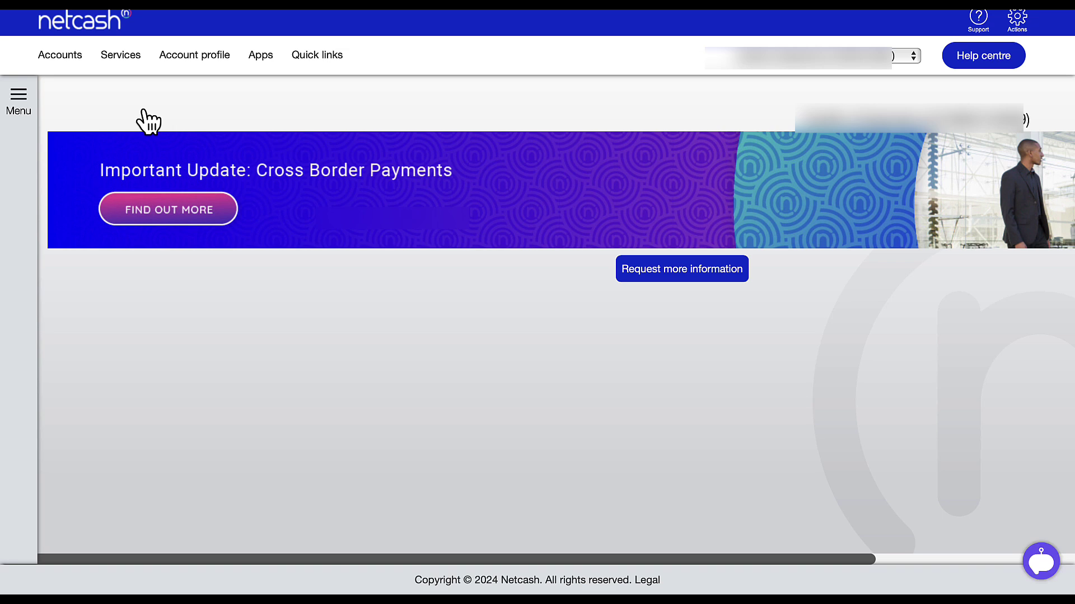
pyautogui.click(20, 100)
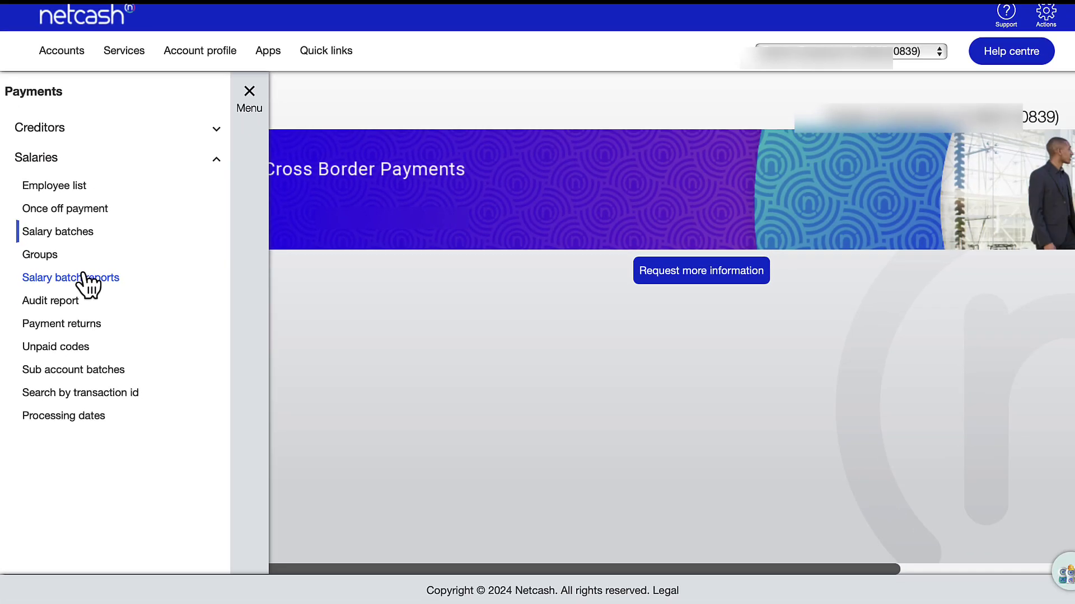
pyautogui.click(115, 302)
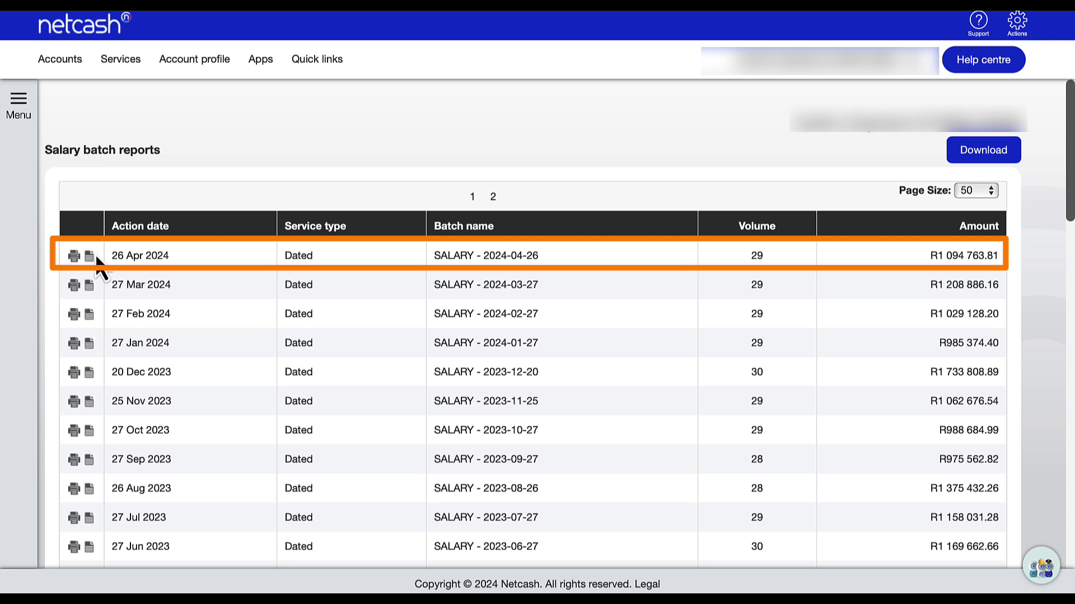
# Open the 26 Apr 2024 batch detail report (R 1,094,763.81 total) and list its export formats.
pyautogui.click(91, 257)
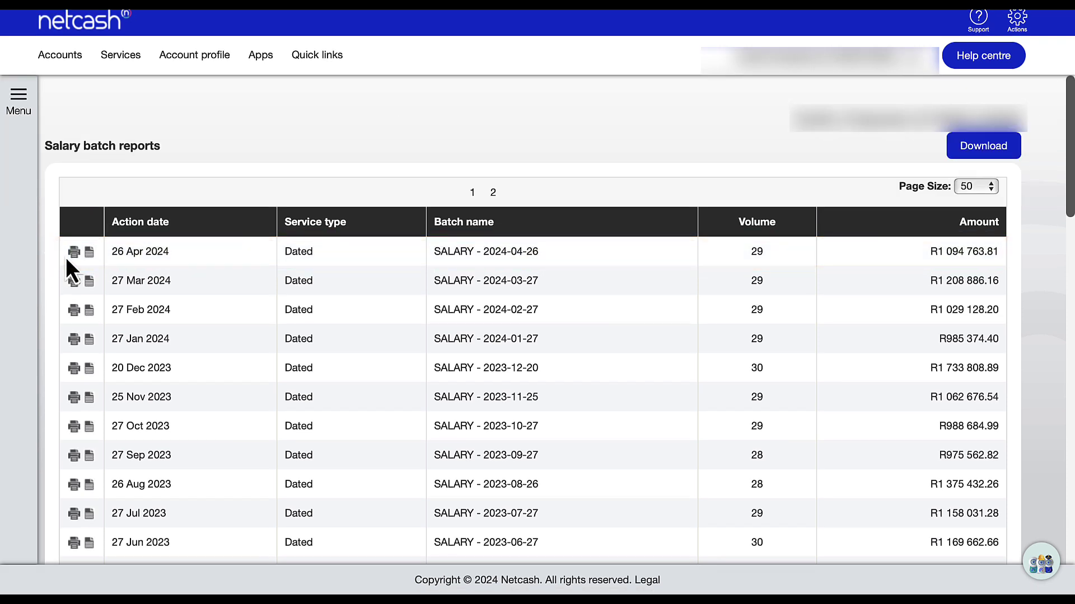
pyautogui.click(87, 253)
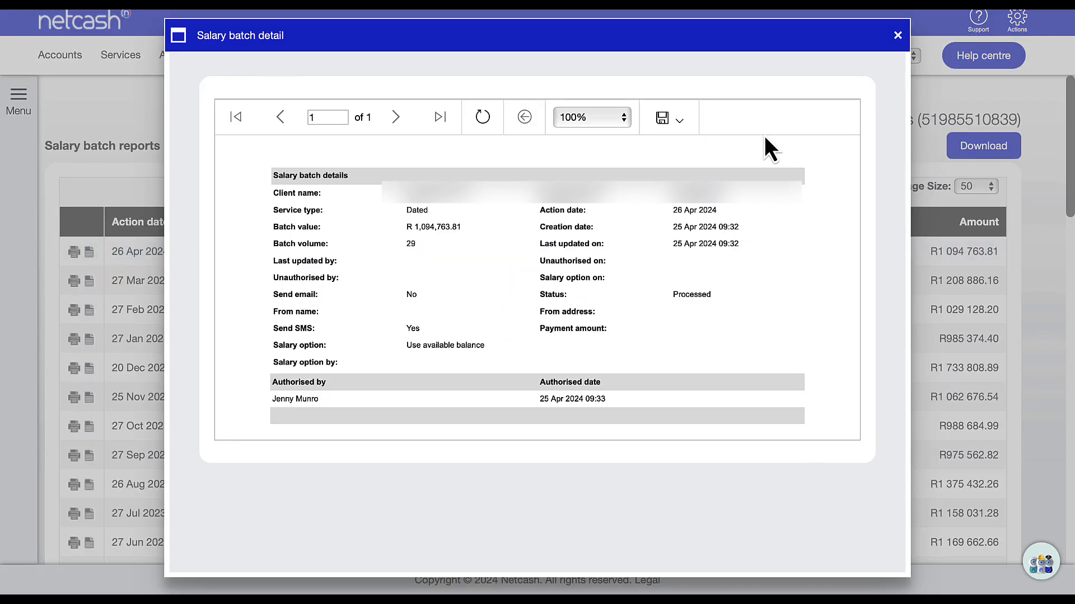
pyautogui.click(897, 36)
pyautogui.click(74, 255)
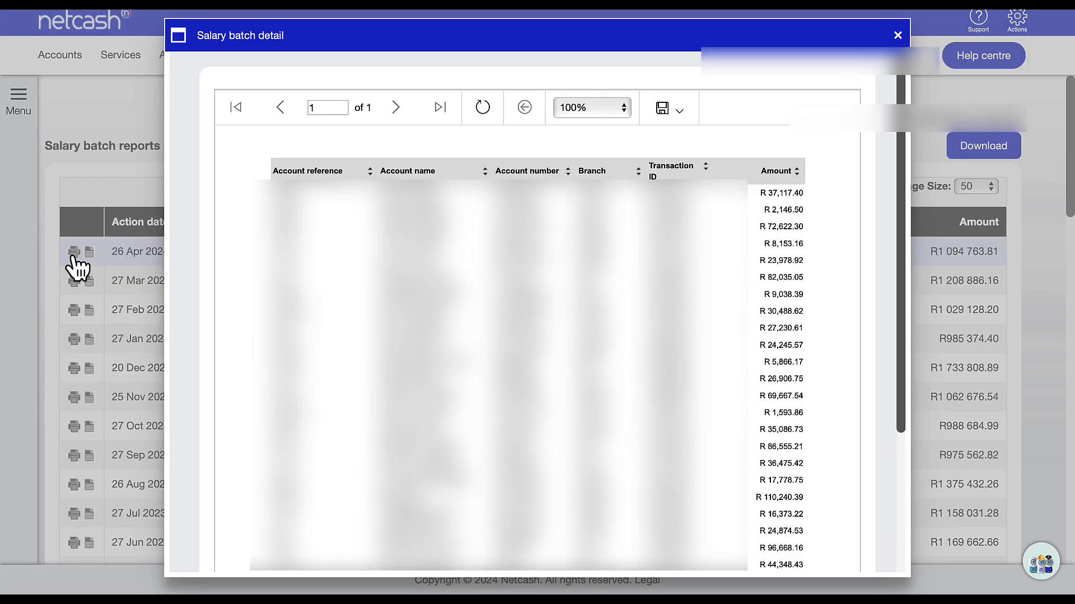
pyautogui.scroll(-4, 902, 300)
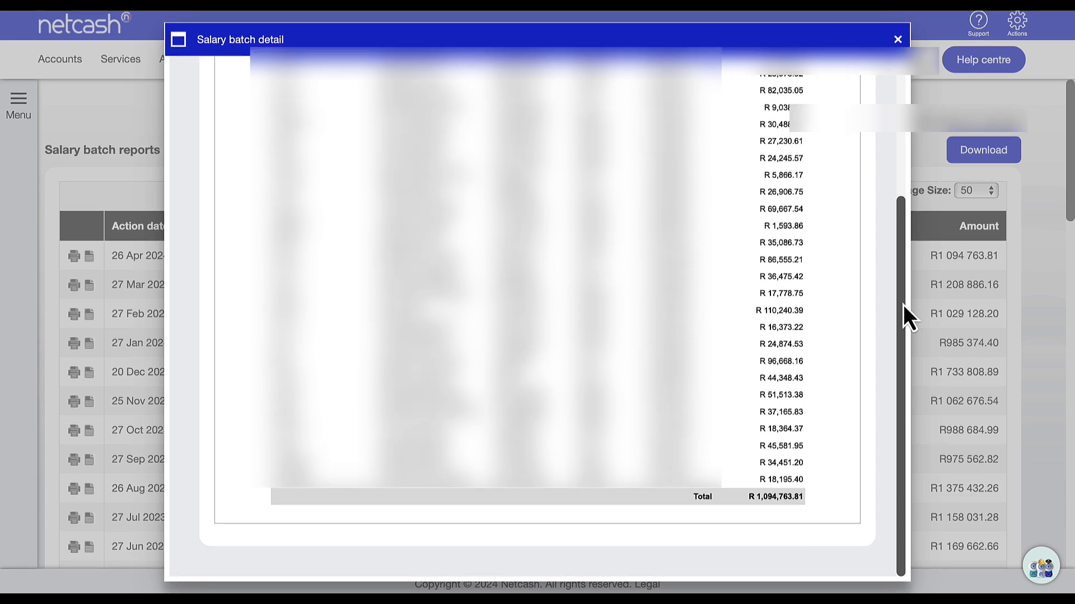
pyautogui.scroll(5, 903, 305)
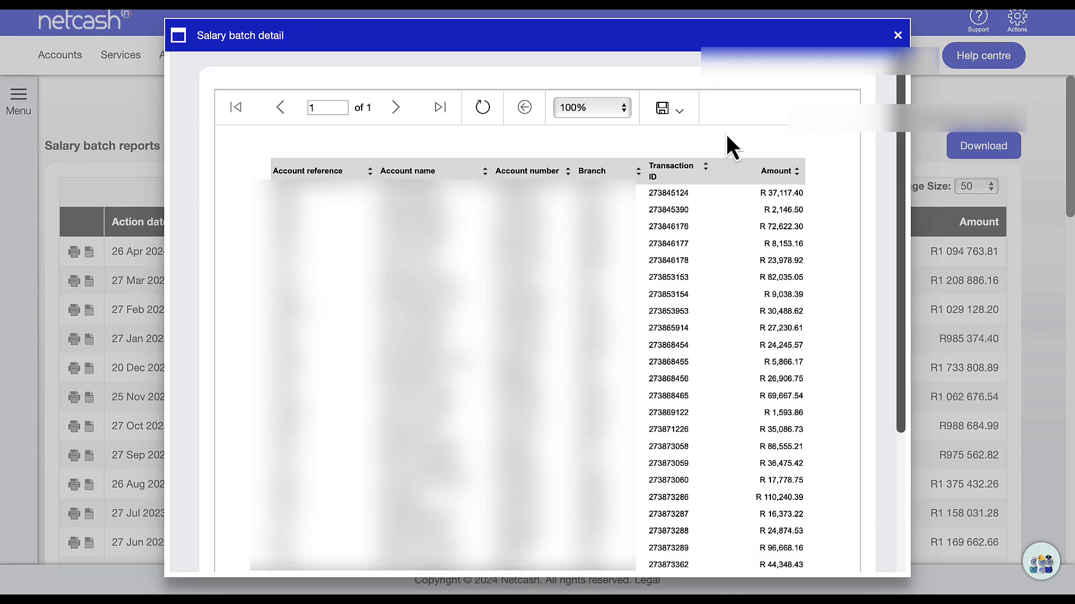
pyautogui.click(679, 130)
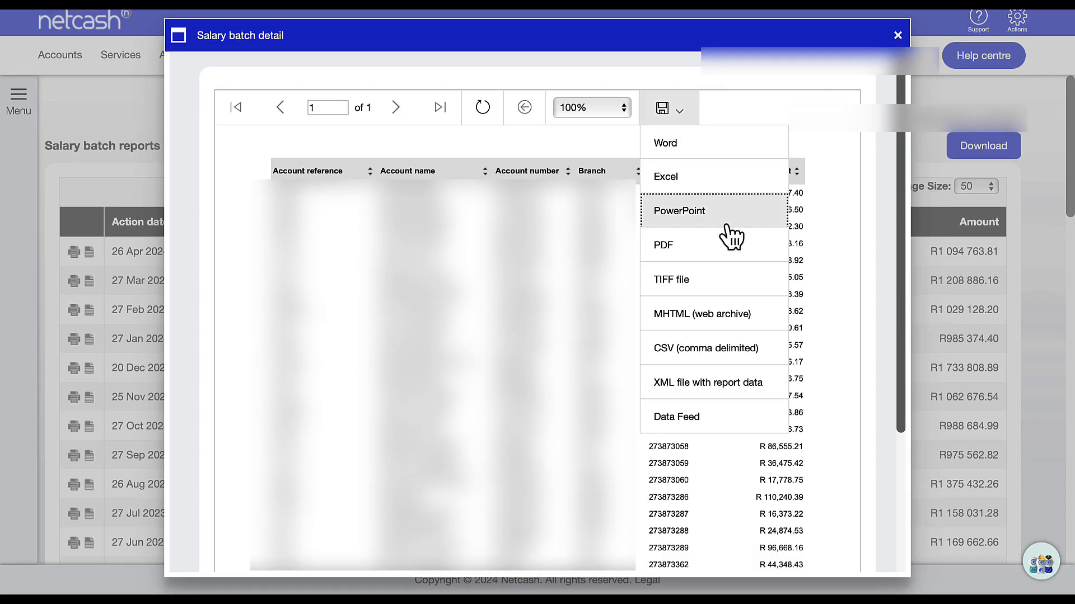